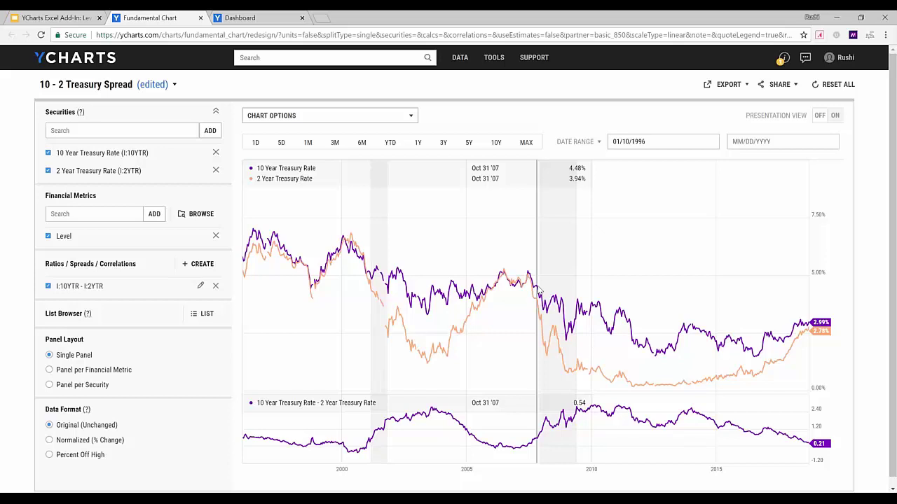
Open the saved fundamental chart "Retail Market".
left_click(174, 85)
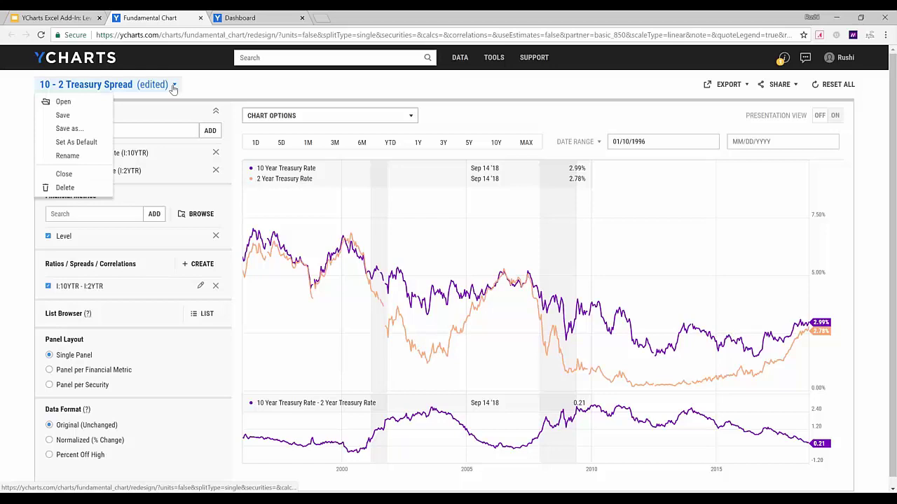
left_click(76, 103)
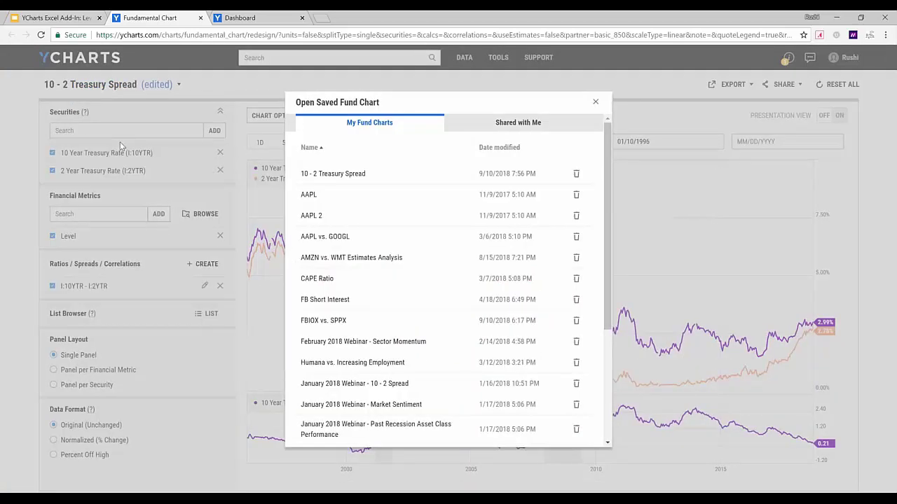
scroll(311, 250, "down", 5)
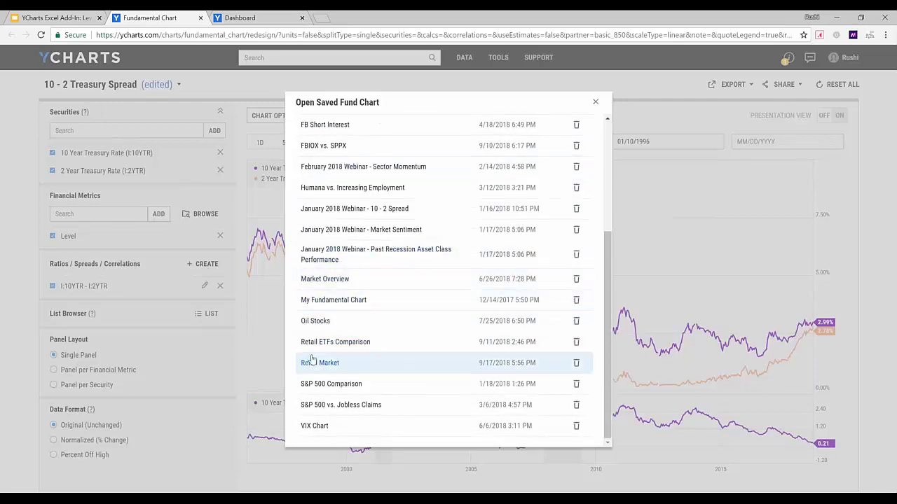
left_click(312, 360)
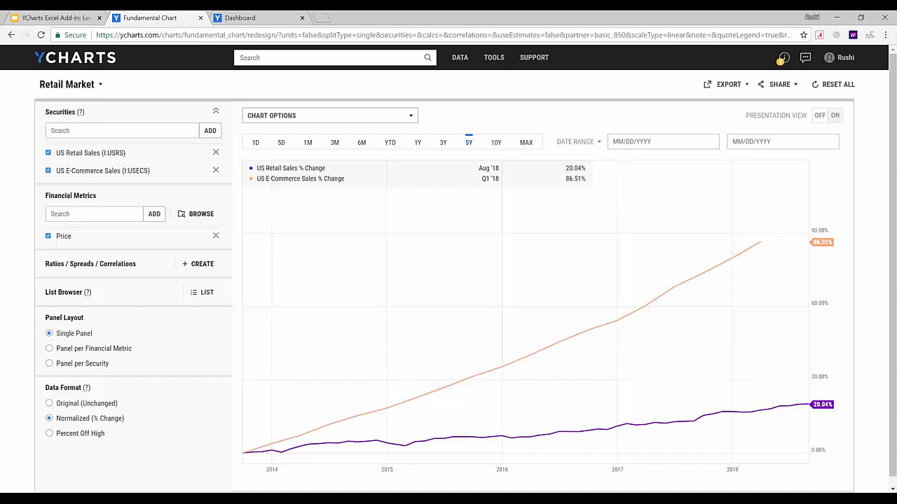
Add the SPDR S&P Retail ETF (XRT) and VanEck Vectors Retail ETF (RTH) to the Retail Market chart's securities.
left_click(147, 134)
type("xrt")
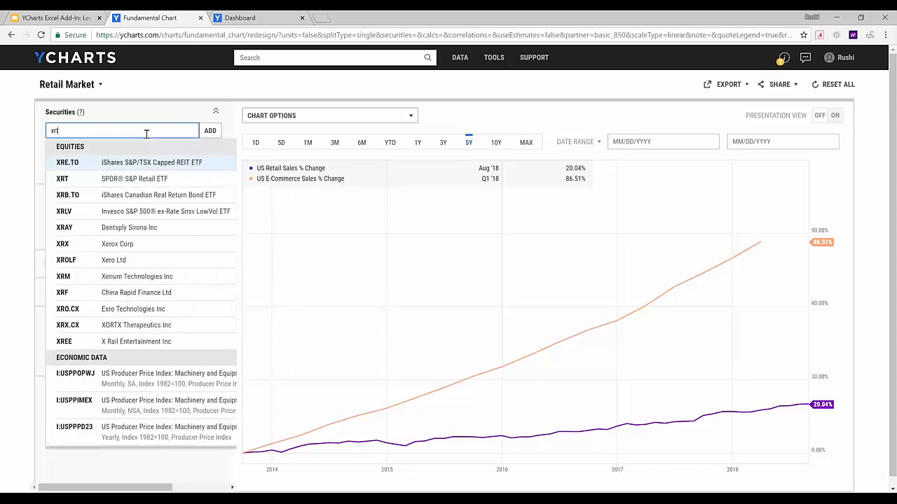
key("Return")
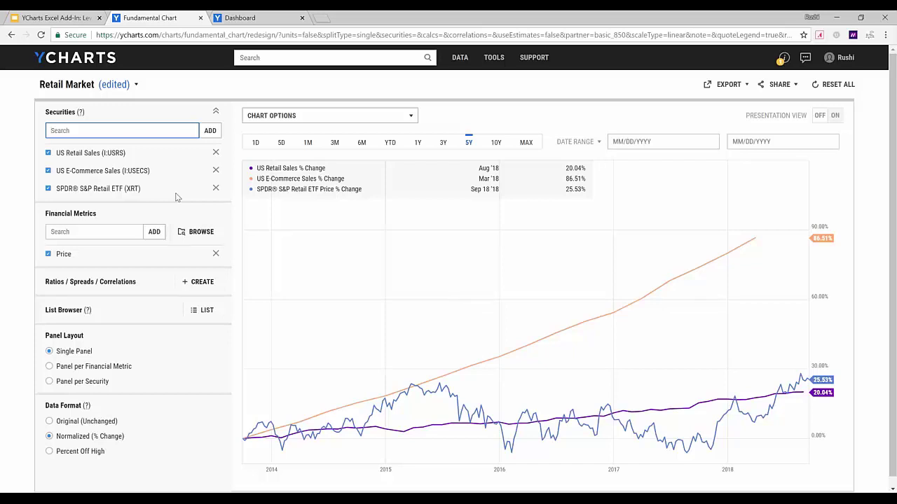
type("rth")
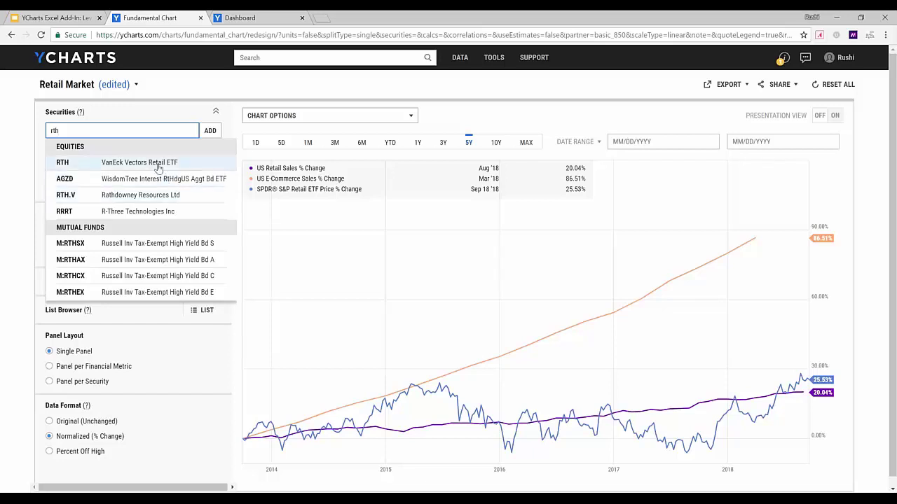
left_click(159, 168)
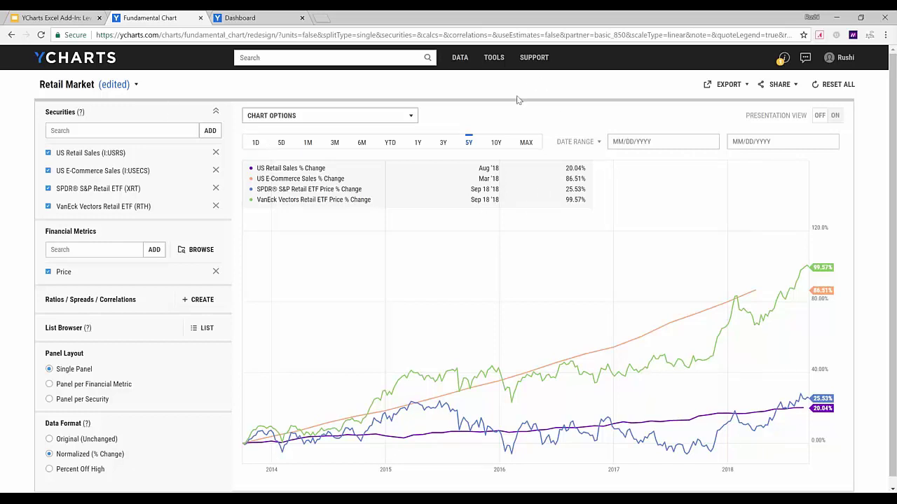
Open Comp Tables and load the saved metric set "Duration Analysis", sorting the saved sets by most recent modification date.
mouse_move(496, 69)
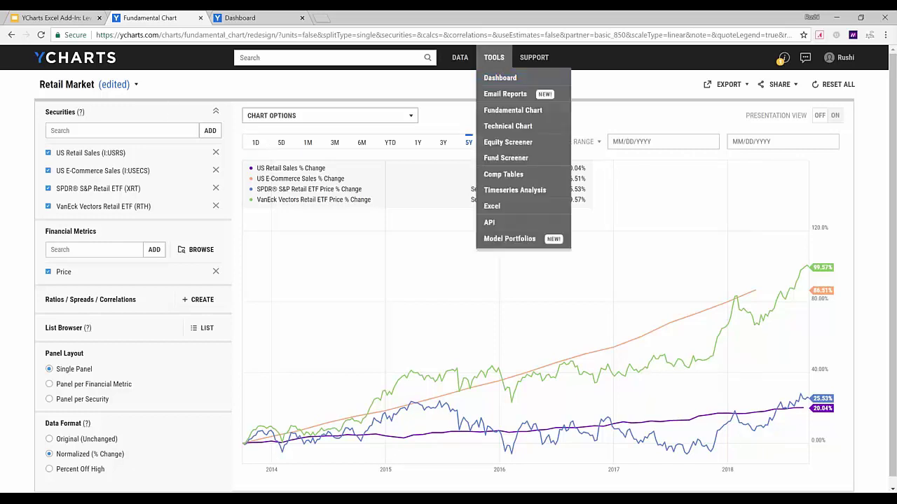
left_click(494, 180)
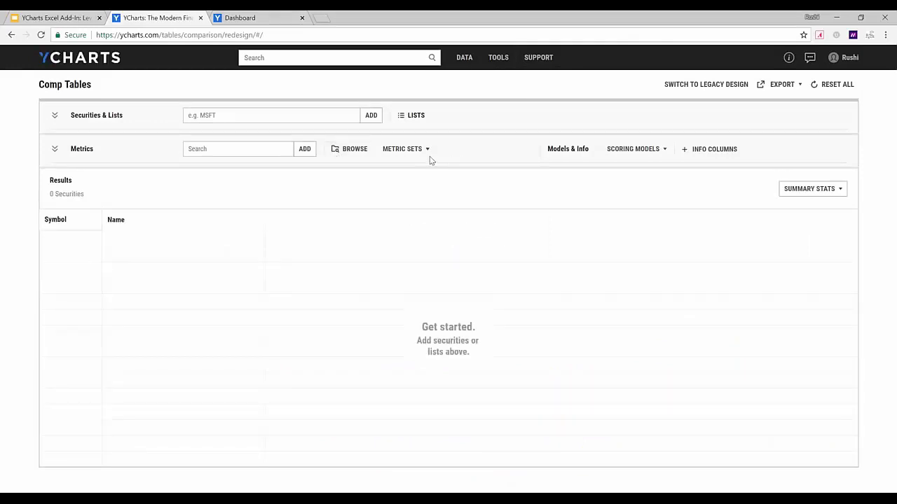
left_click(404, 149)
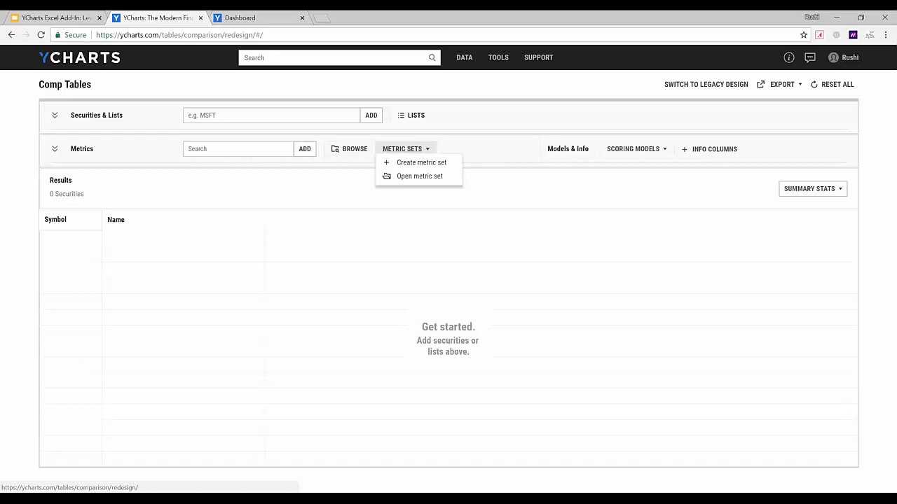
left_click(411, 183)
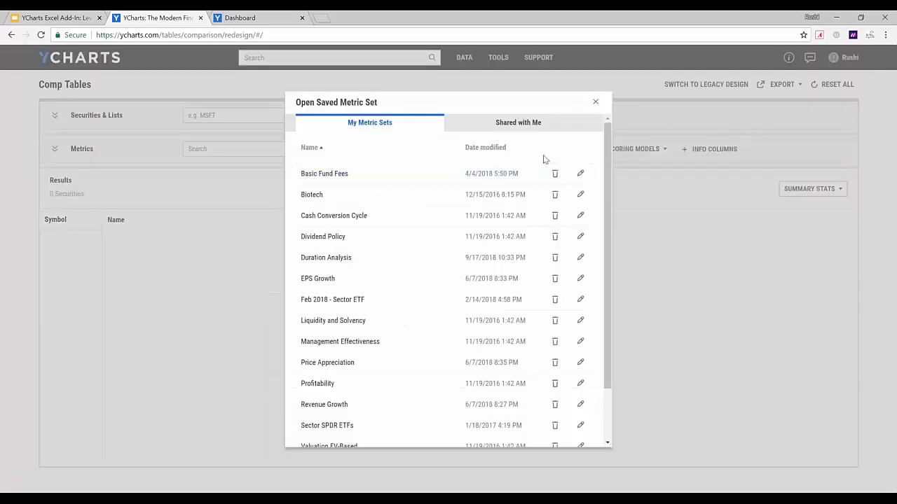
left_click(498, 148)
left_click(498, 148)
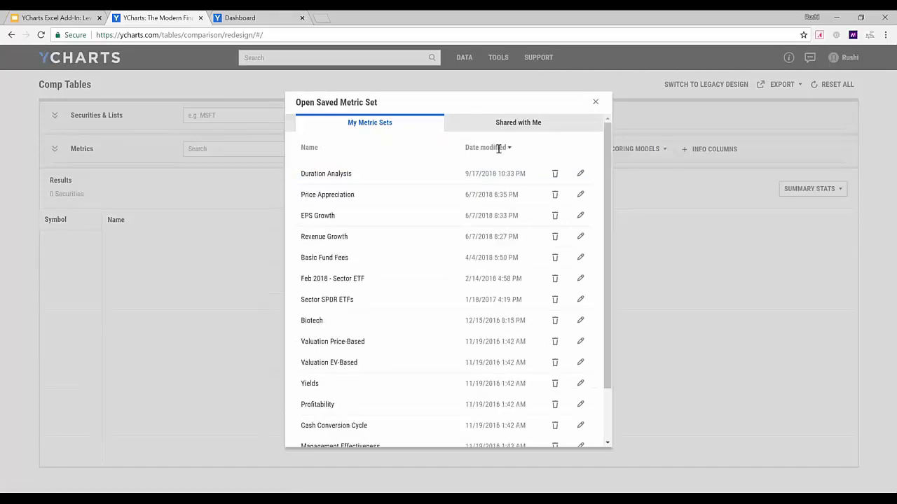
left_click(298, 171)
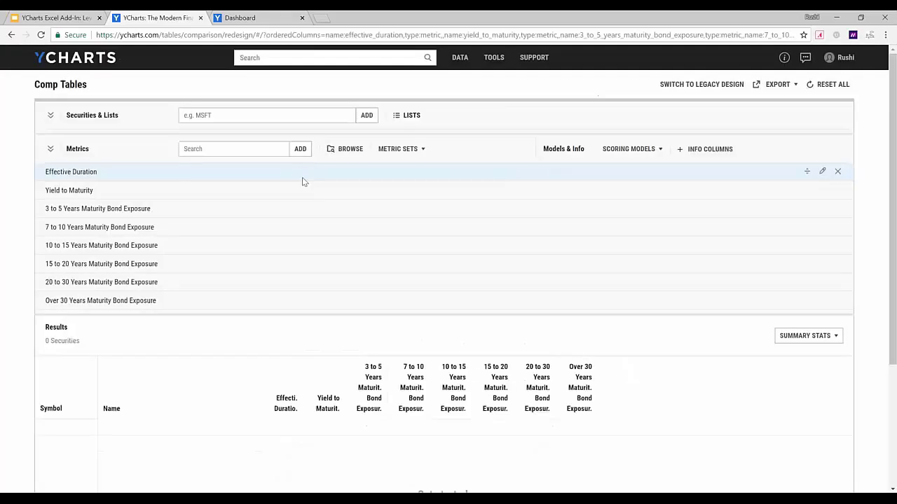
Add the mutual funds M:AIBNX and M:AISTX to the comp table's securities.
scroll(358, 341, "down", 2)
scroll(360, 342, "up", 1)
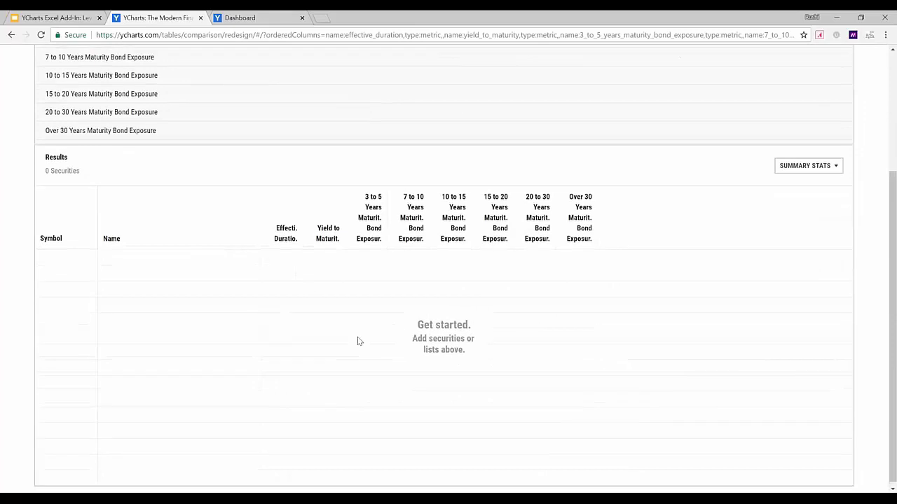
scroll(358, 340, "up", 4)
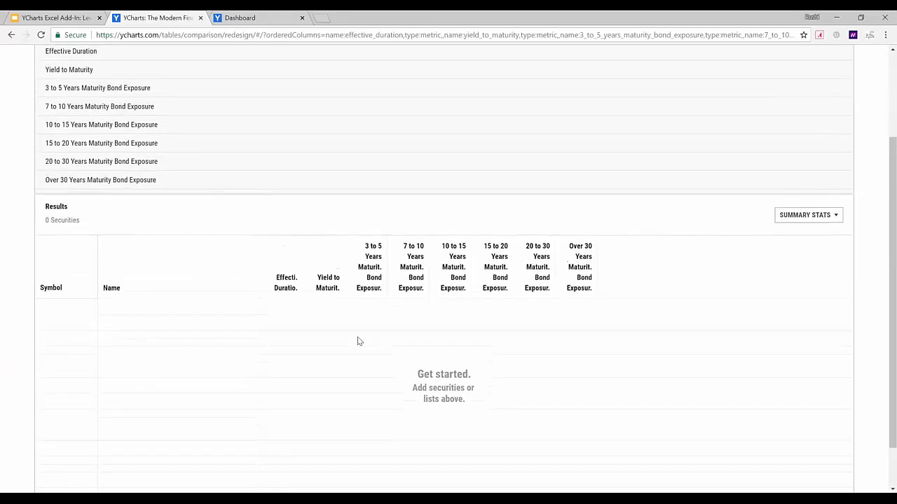
left_click(189, 113)
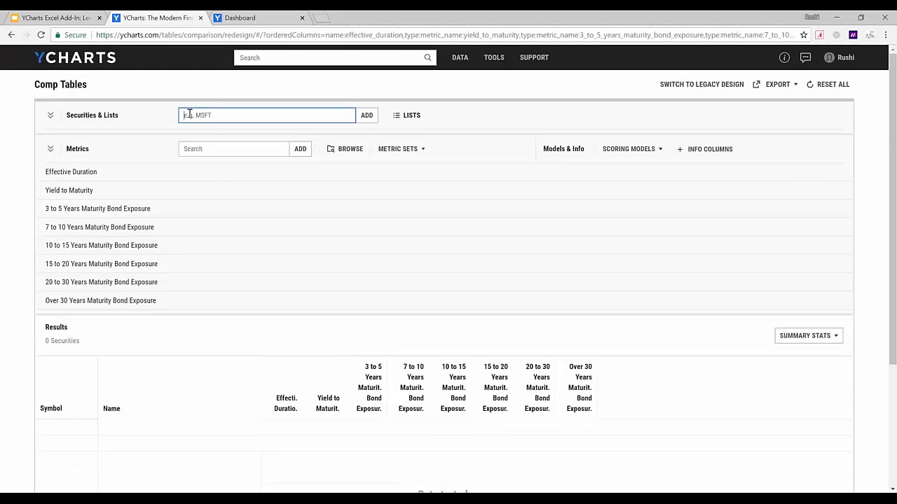
type("aibnx")
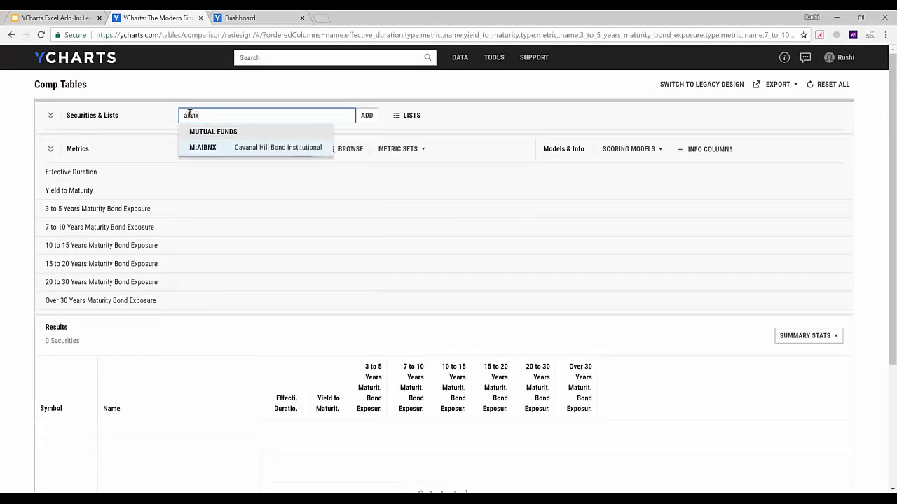
key("Return")
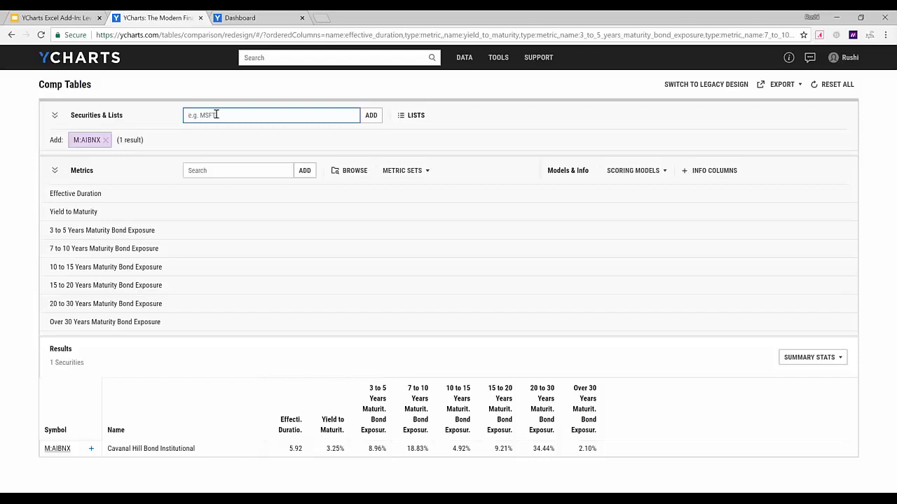
type("aistx")
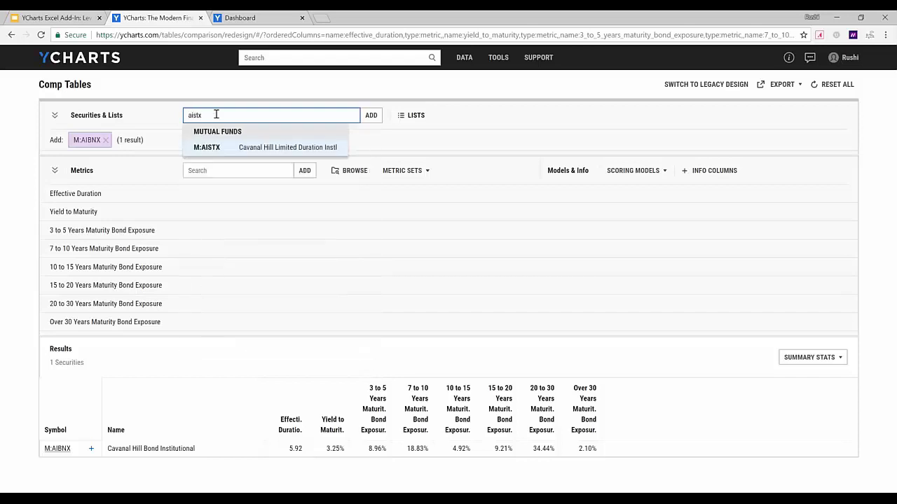
key("Return")
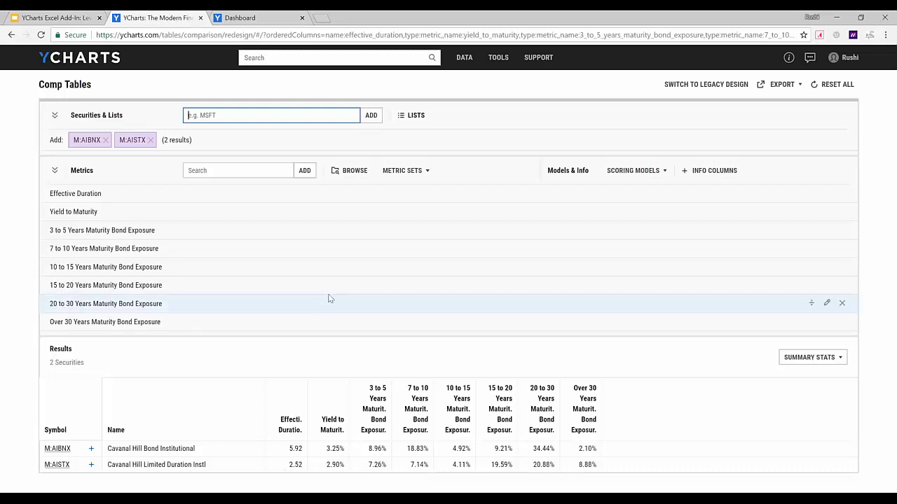
Open the list of pre-built templates for the YCharts Excel Add-in.
mouse_move(500, 64)
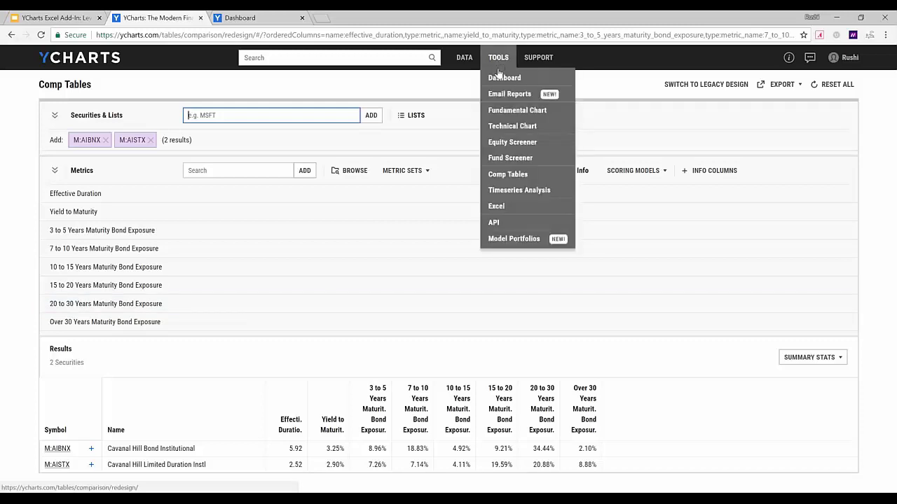
left_click(496, 207)
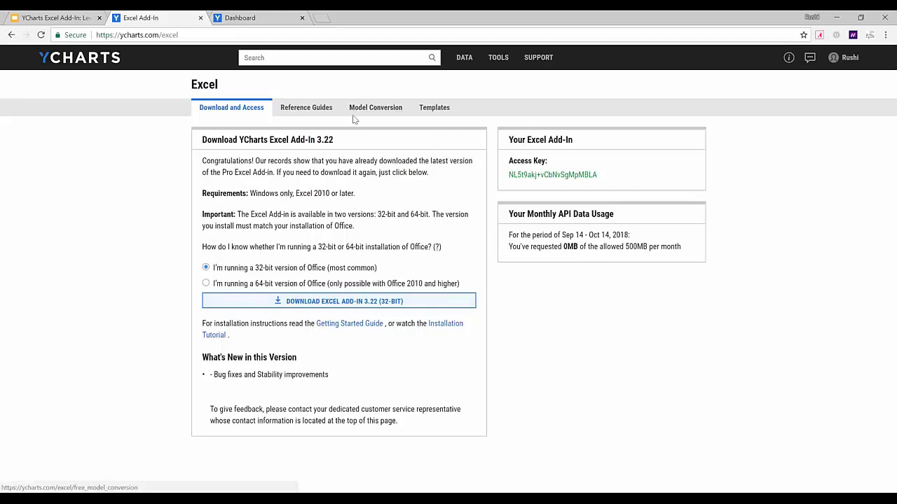
left_click(432, 112)
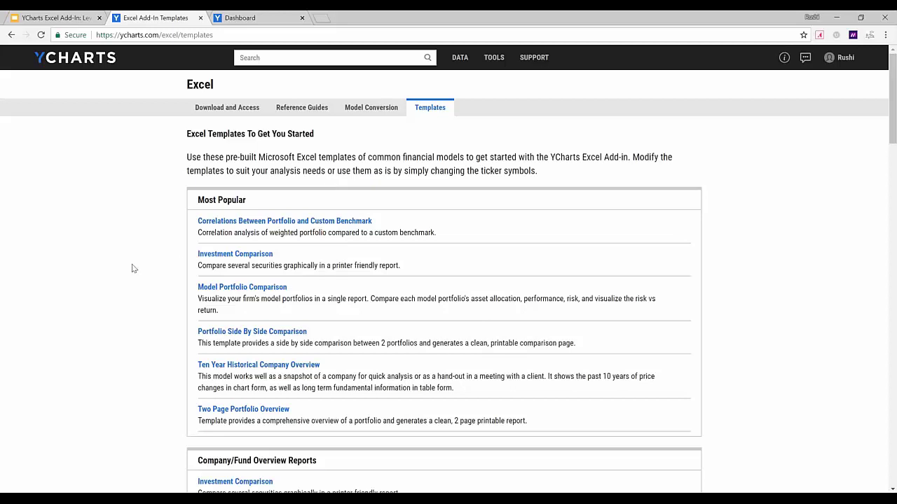
Examine the Excel templates from Most Popular through Macroeconomics, and preview the Treasury Yield Curve template.
scroll(133, 268, "down", 1)
scroll(133, 268, "down", 1)
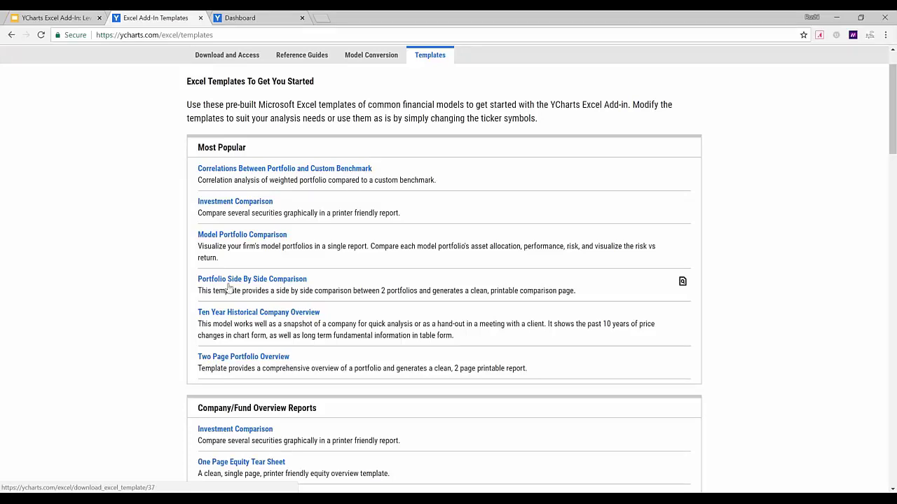
scroll(230, 287, "down", 4)
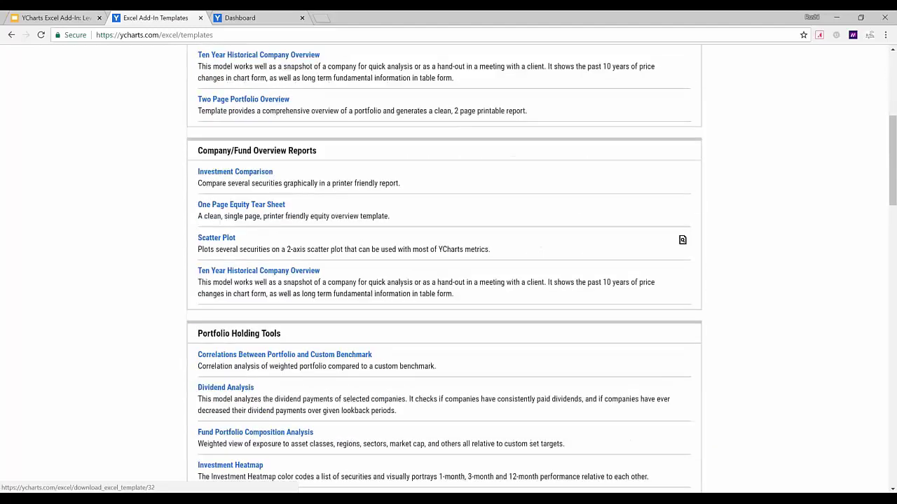
scroll(230, 270, "down", 1)
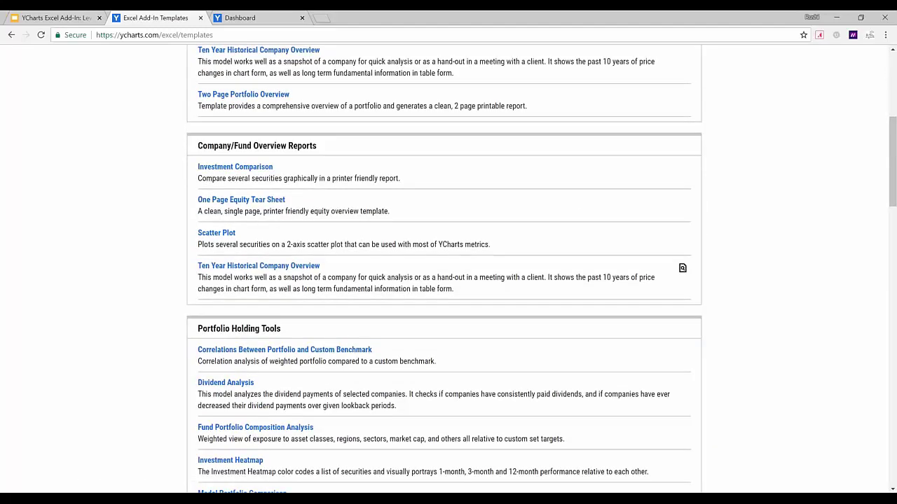
scroll(444, 269, "down", 2)
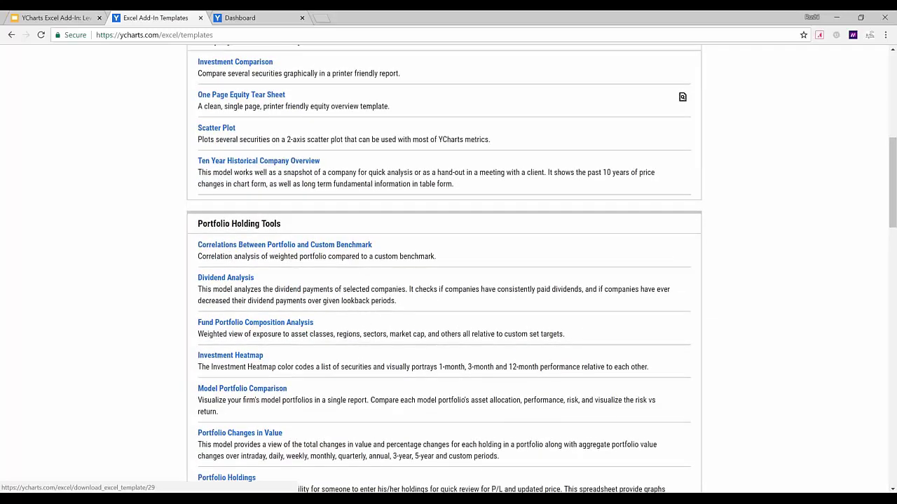
scroll(444, 270, "down", 1)
scroll(444, 269, "up", 1)
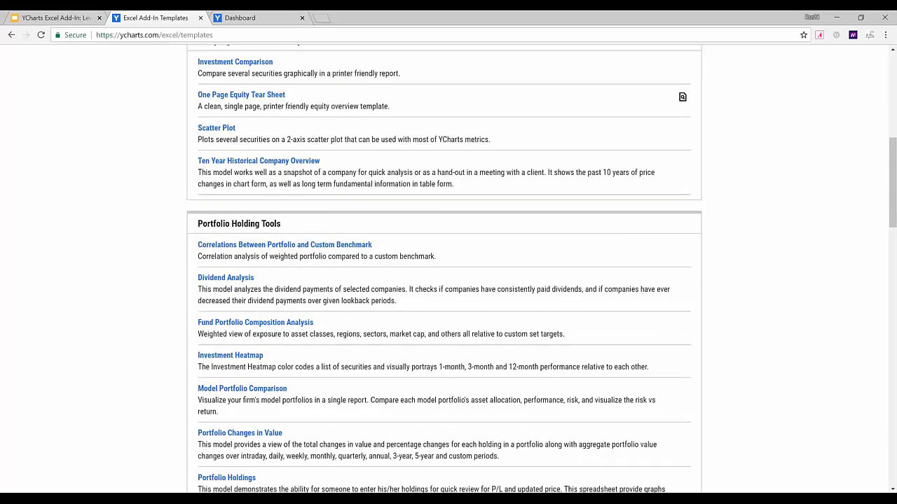
scroll(444, 270, "down", 4)
scroll(206, 114, "down", 5)
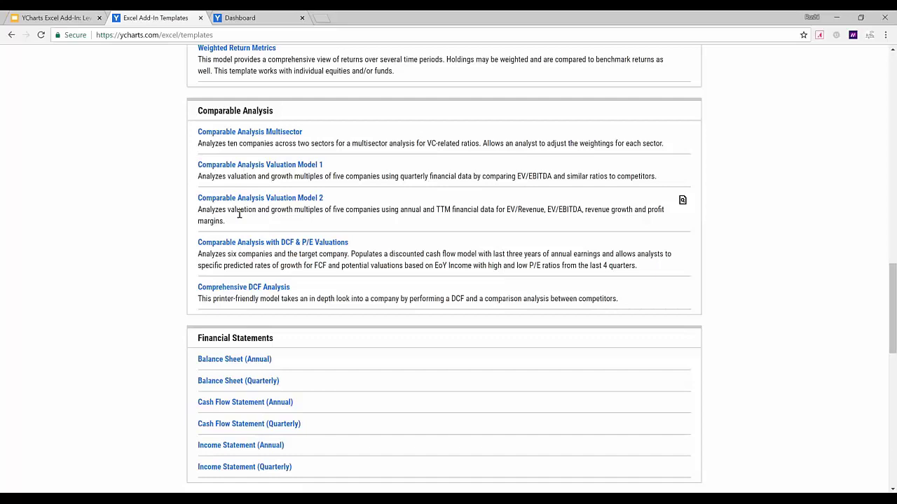
scroll(239, 215, "down", 5)
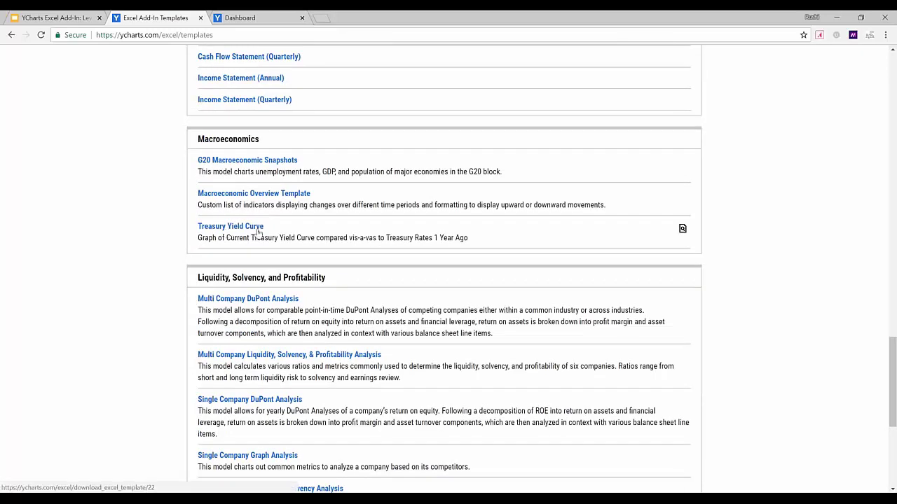
left_click(683, 228)
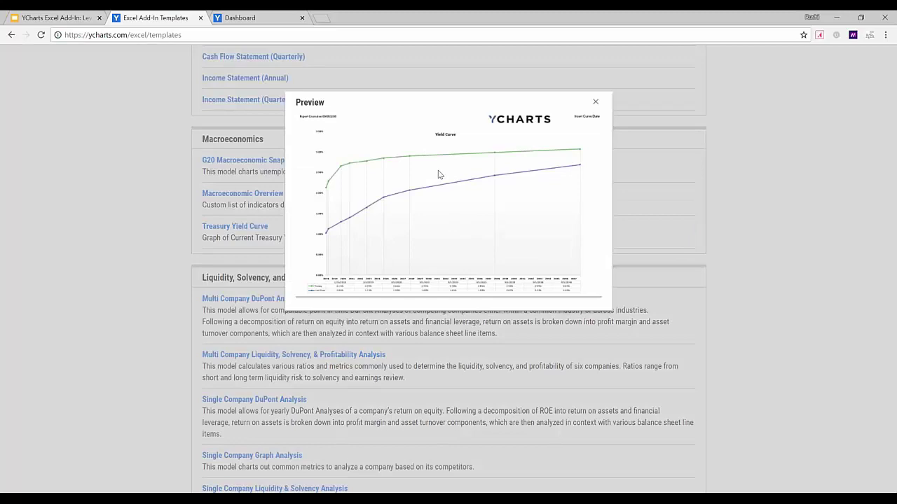
left_click(594, 105)
Look over the Liquidity, Solvency, and Profitability templates, and download the Two Page Portfolio Overview template from Most Popular.
scroll(86, 262, "down", 2)
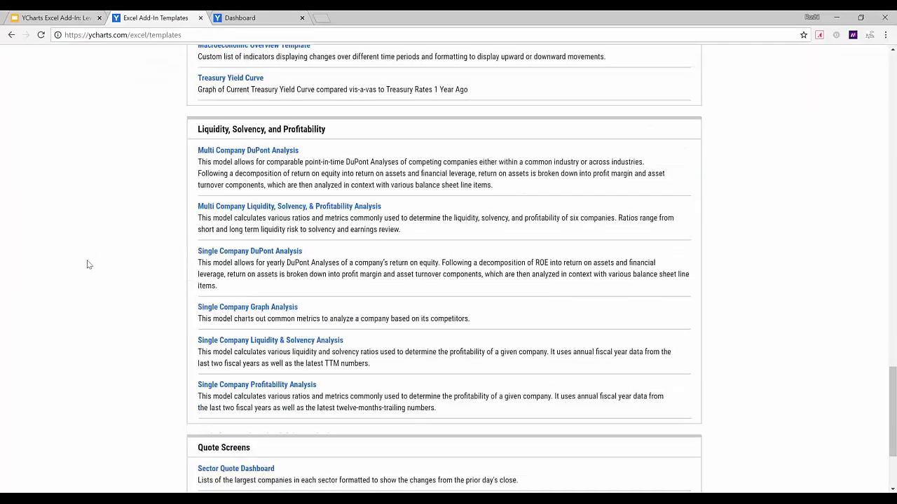
scroll(87, 265, "up", 5)
scroll(87, 264, "up", 20)
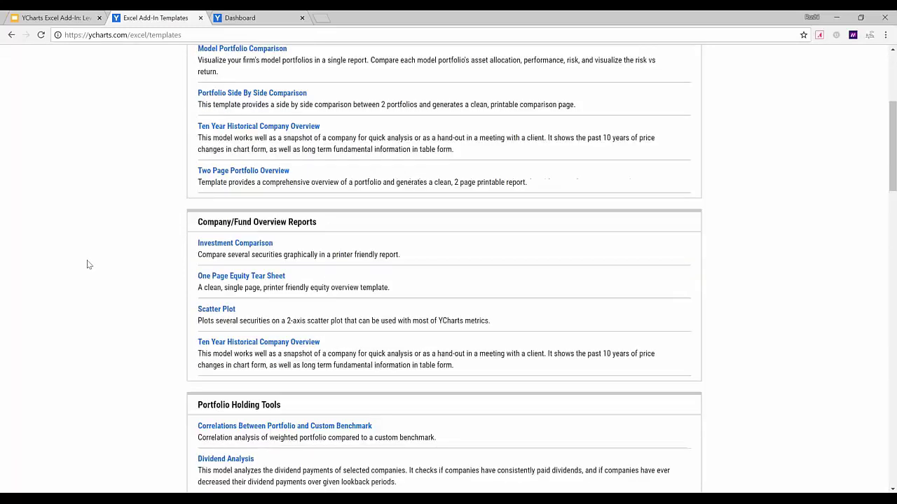
scroll(89, 264, "up", 1)
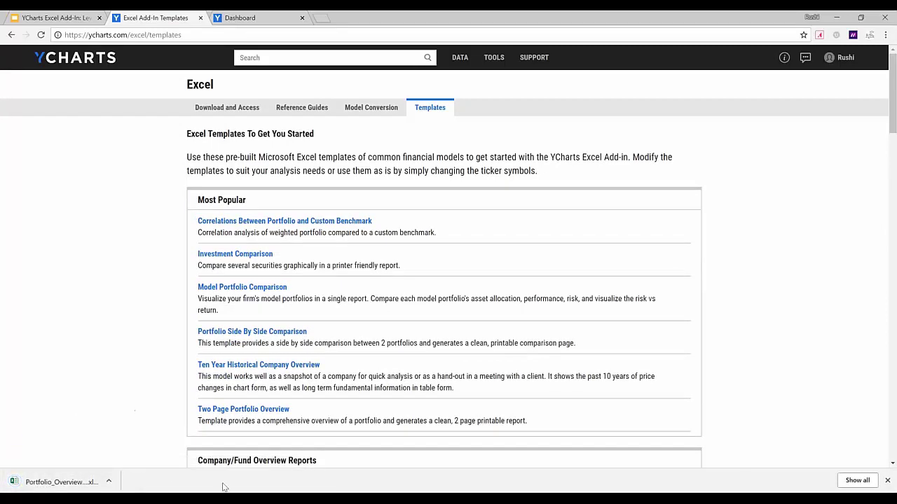
Switch to the Excel Add-In Webinar 2 Pager workbook and show its Trailing Returns (INPUT) sheet.
mouse_move(350, 499)
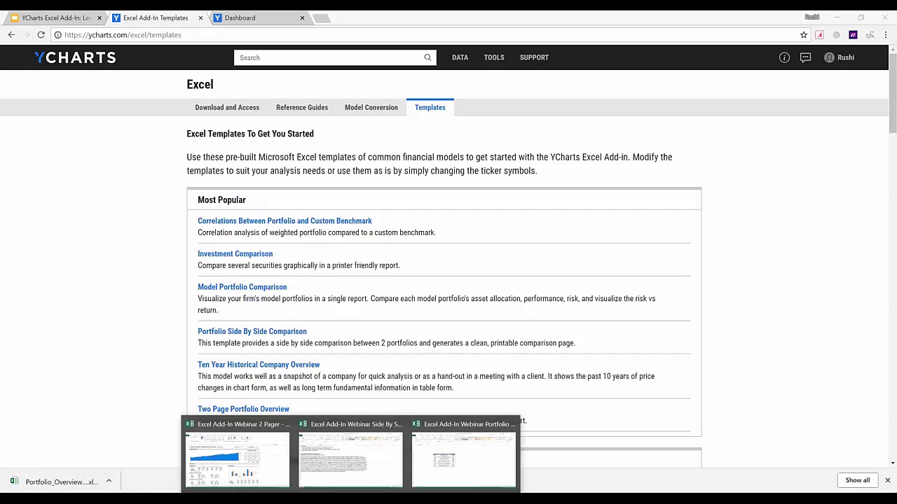
left_click(283, 474)
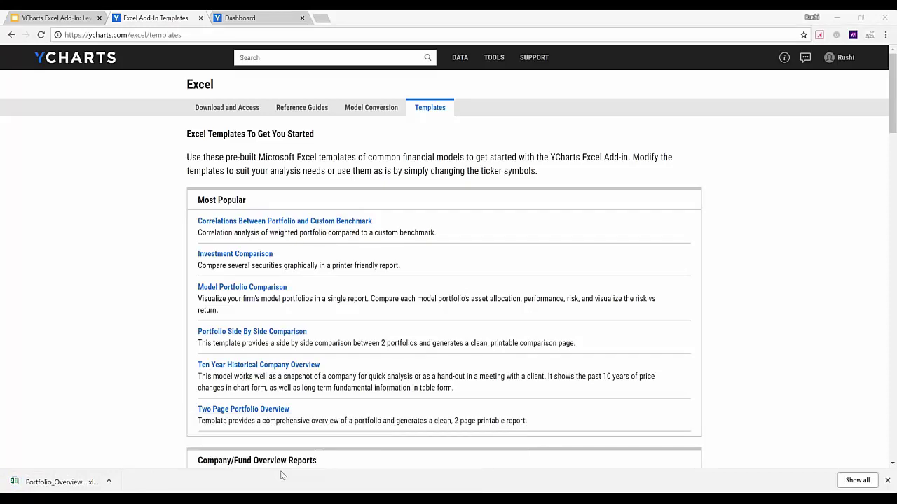
left_click(168, 476)
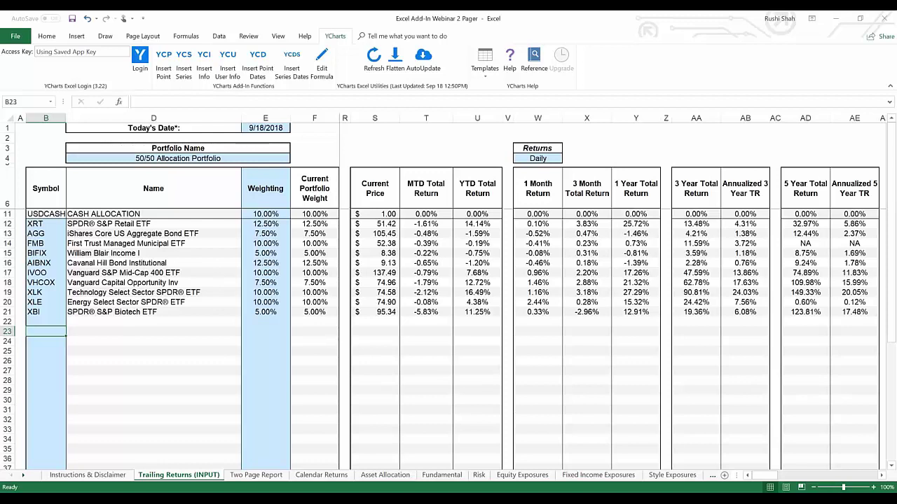
Set the holdings' allocation input type to Weighting, and check the IVOO weight and the portfolio name cell.
left_click(254, 202)
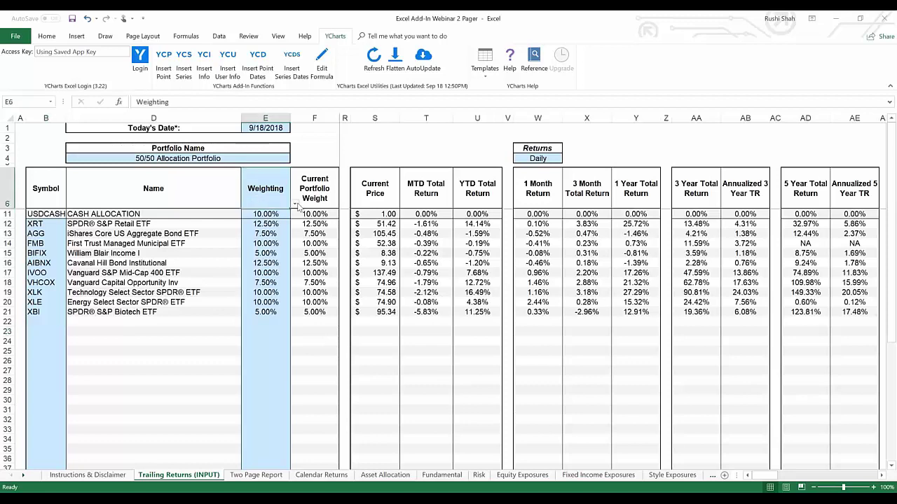
left_click(295, 204)
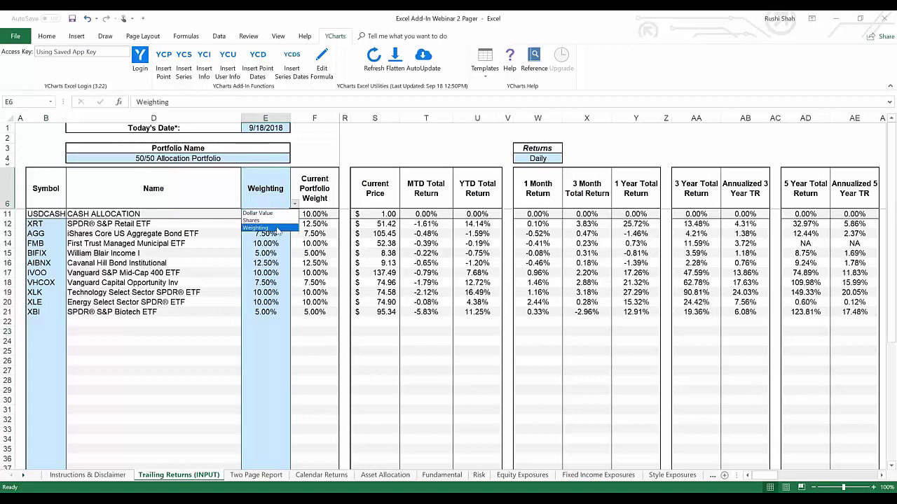
left_click(277, 228)
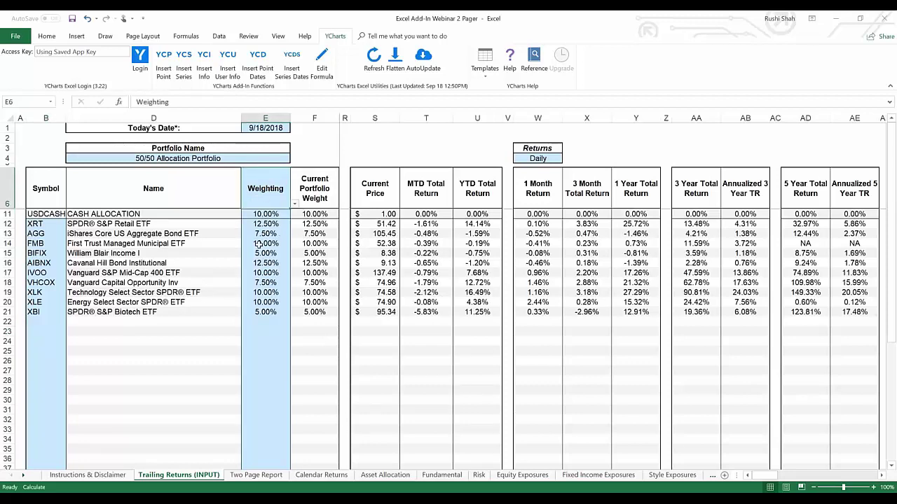
left_click(257, 274)
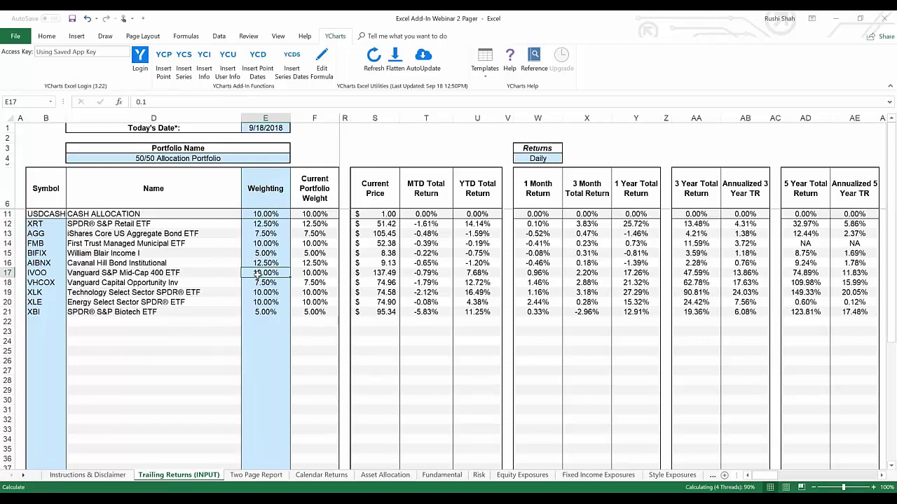
left_click(178, 158)
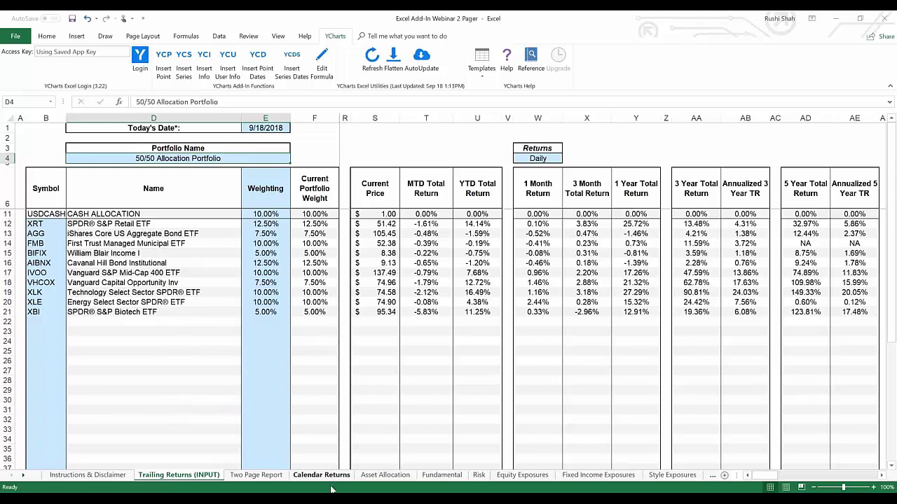
Examine the Risk sheet's metrics for each holding, the weighted portfolio total, and the benchmark data.
left_click(480, 476)
scroll(374, 279, "down", 3)
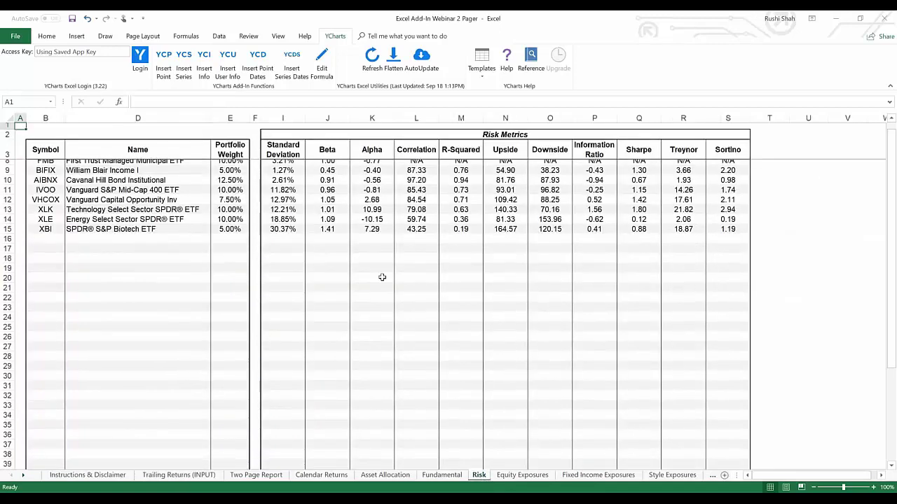
scroll(365, 282, "down", 4)
scroll(366, 281, "down", 2)
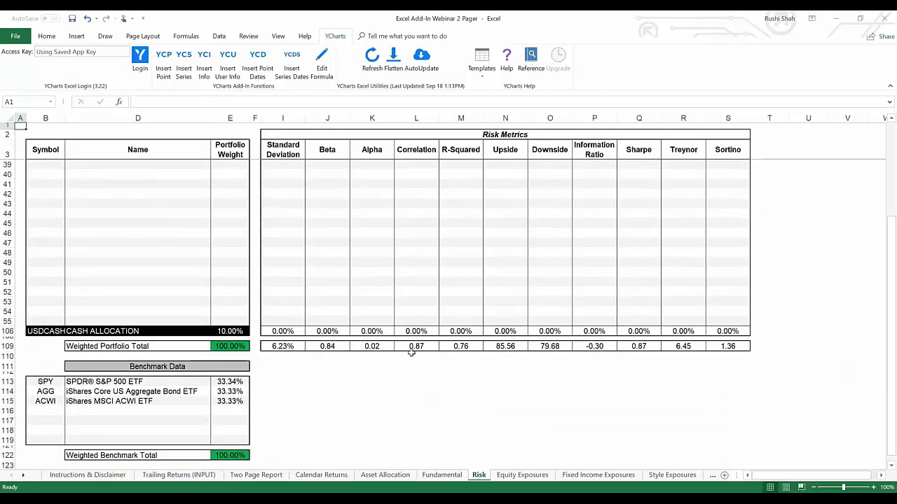
scroll(605, 356, "up", 1)
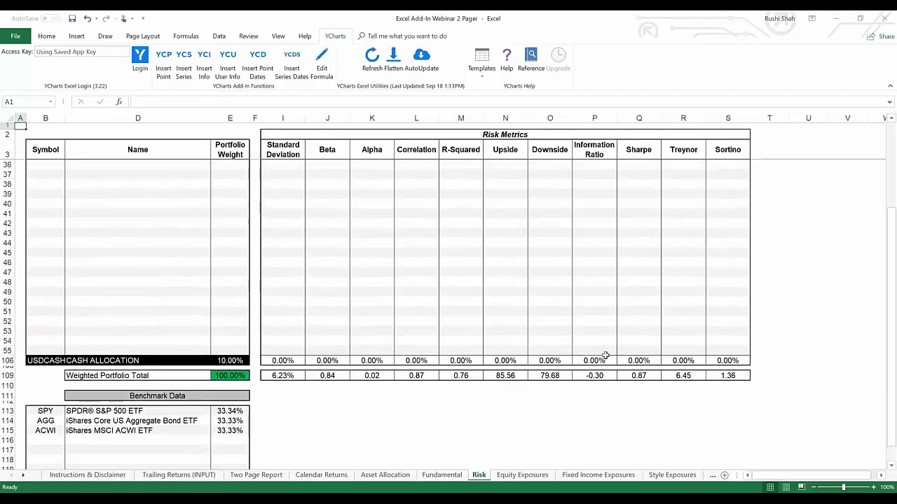
scroll(605, 355, "up", 3)
scroll(605, 355, "up", 7)
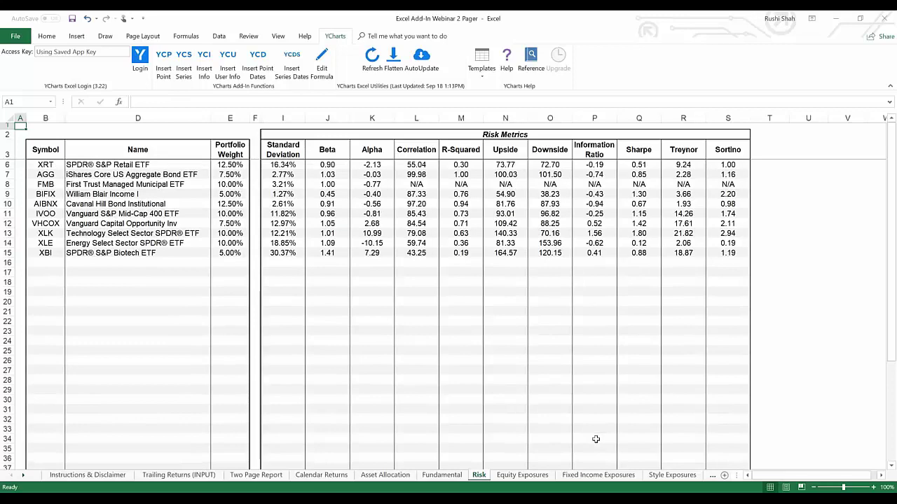
Review the Two Page Report sheet from the Portfolio Overview chart through the Top 25 Holdings table.
left_click(254, 475)
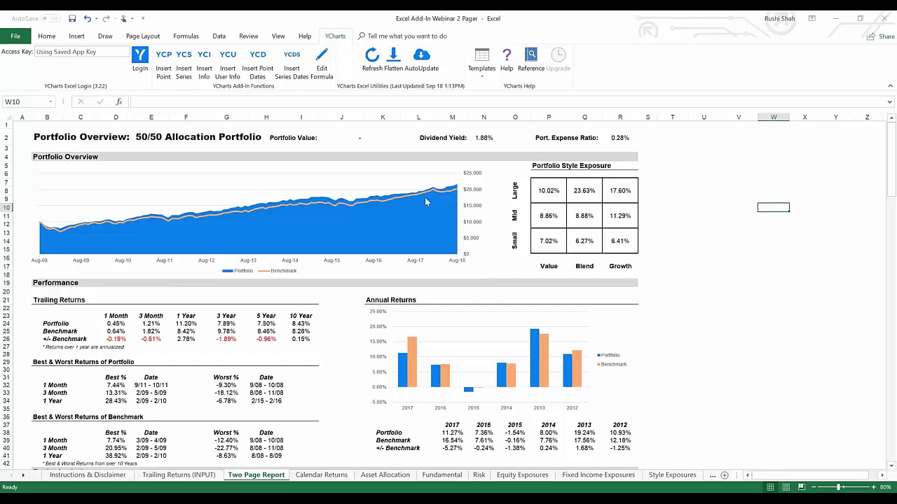
scroll(316, 232, "down", 3)
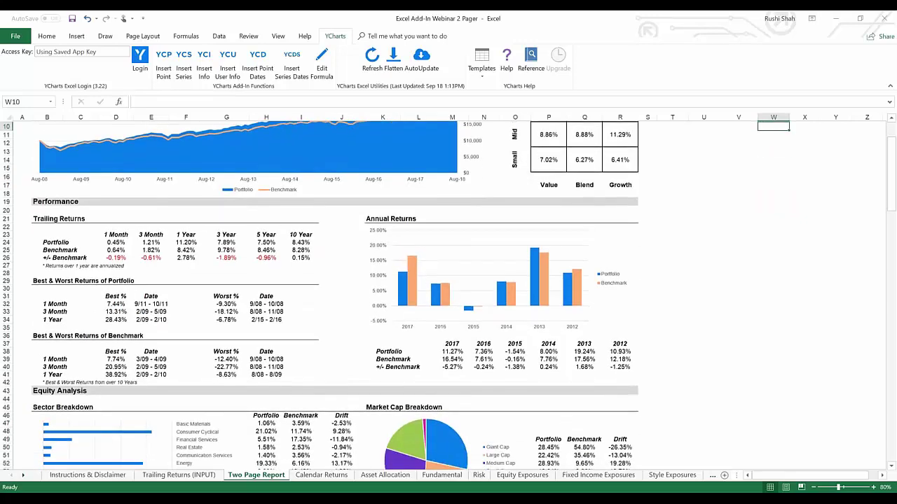
scroll(202, 275, "down", 1)
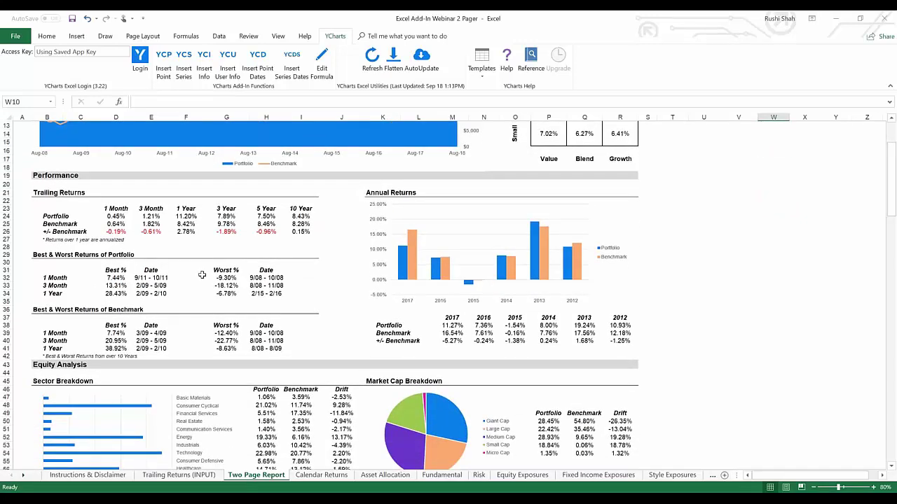
scroll(201, 274, "down", 8)
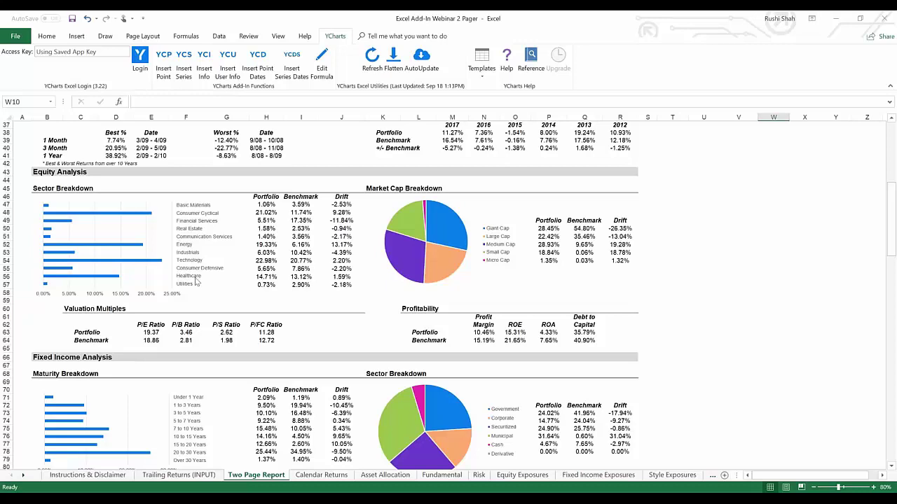
scroll(196, 276, "down", 6)
scroll(197, 276, "down", 4)
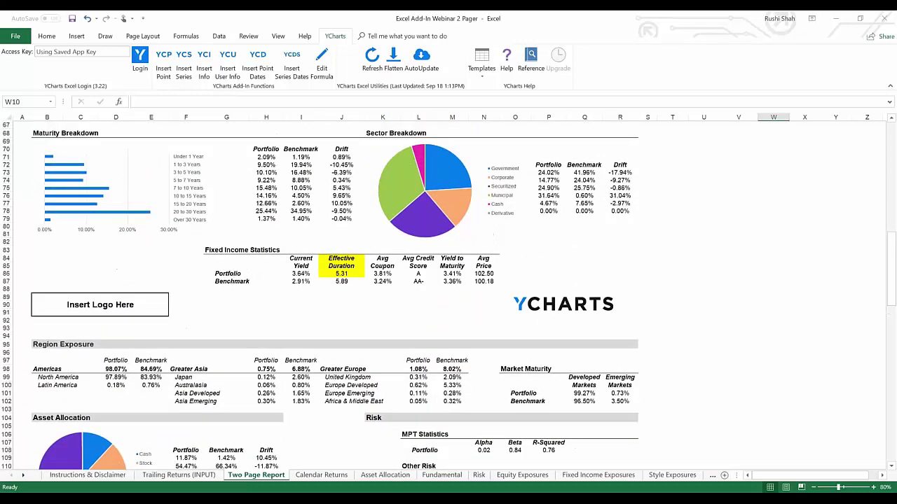
scroll(196, 276, "down", 3)
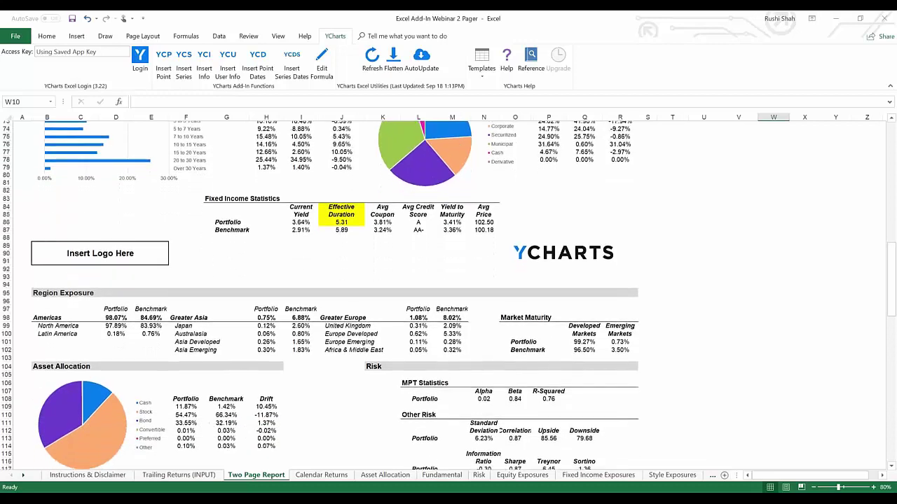
scroll(448, 295, "down", 11)
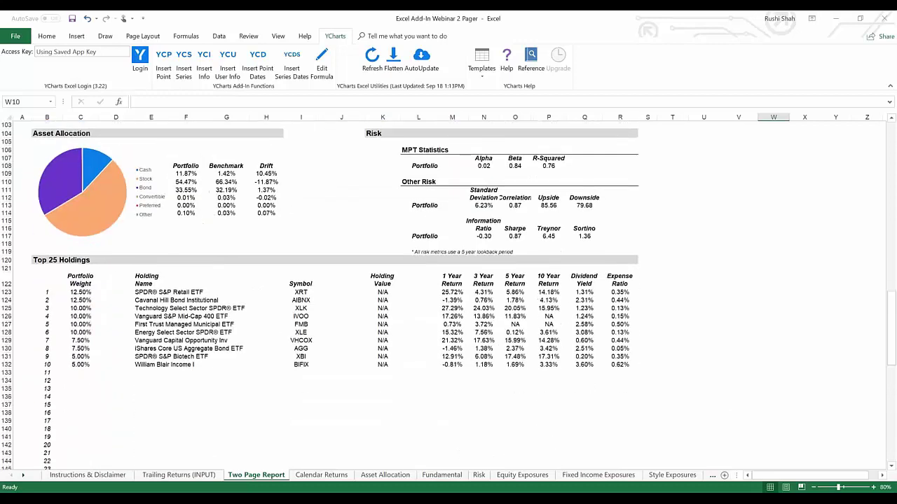
Inspect the +/- Benchmark trailing returns from 1 Month through 5 Year in the report's Performance section.
scroll(207, 307, "up", 7)
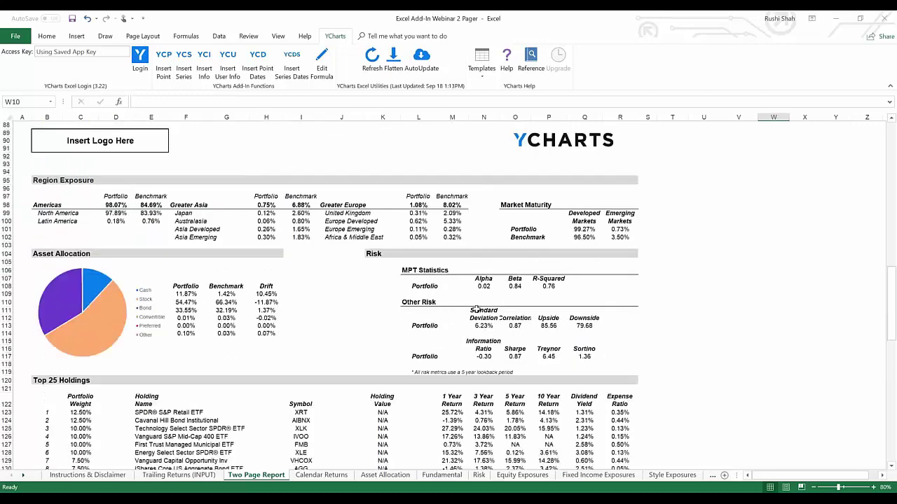
scroll(476, 309, "up", 15)
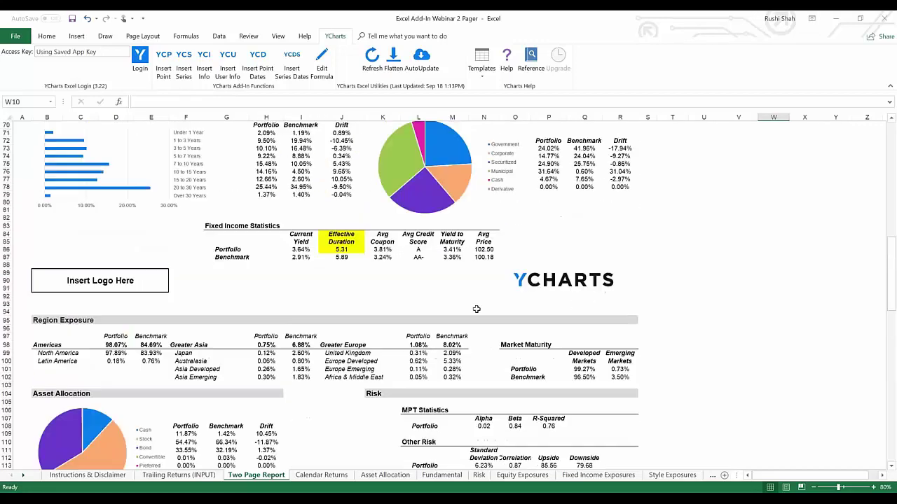
scroll(449, 294, "up", 5)
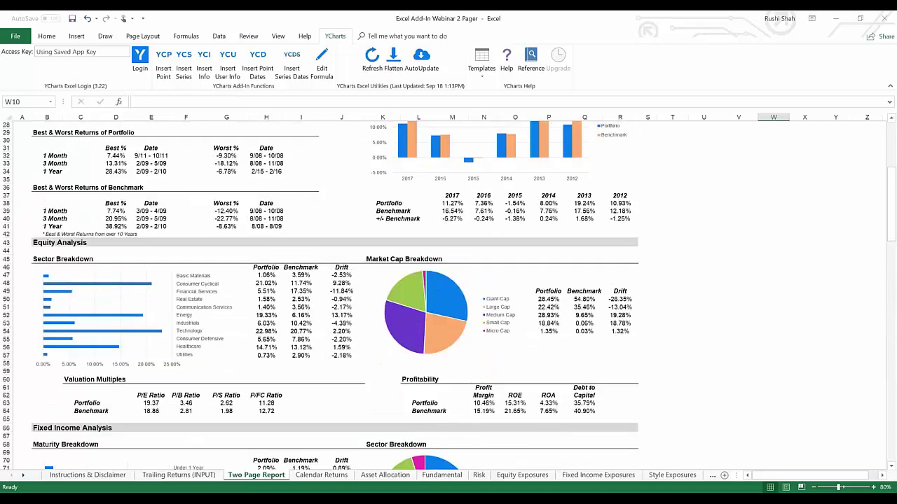
scroll(448, 294, "up", 3)
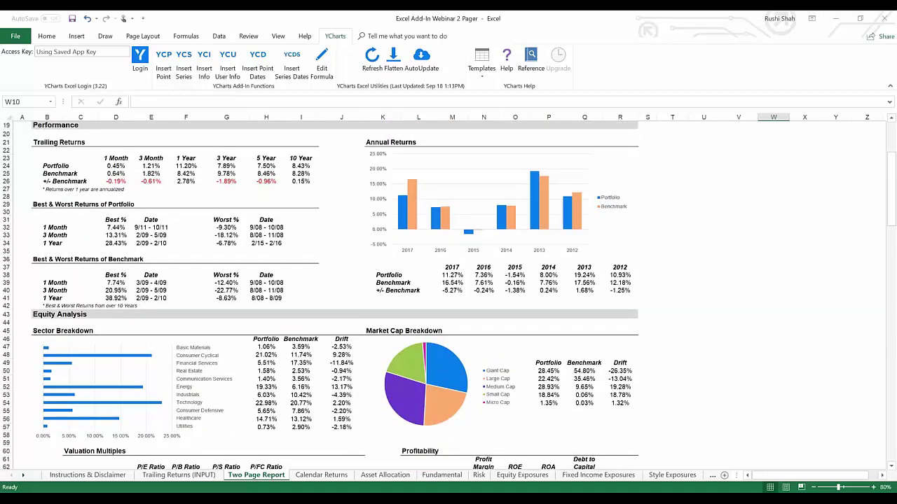
left_click(126, 182)
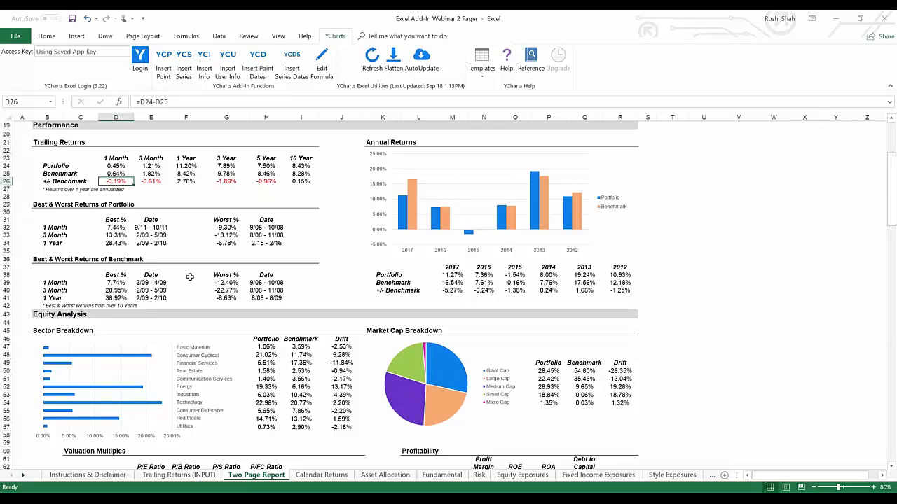
key("Right")
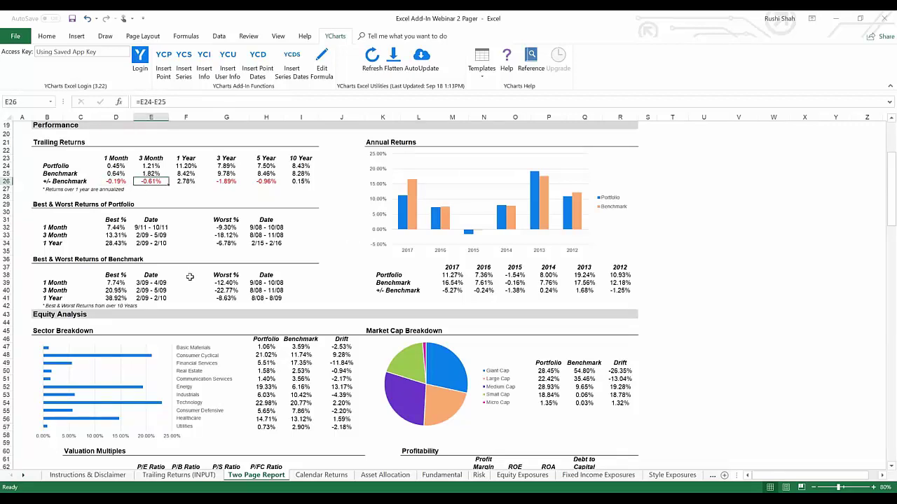
key("Right")
key("Right")
key("Right")
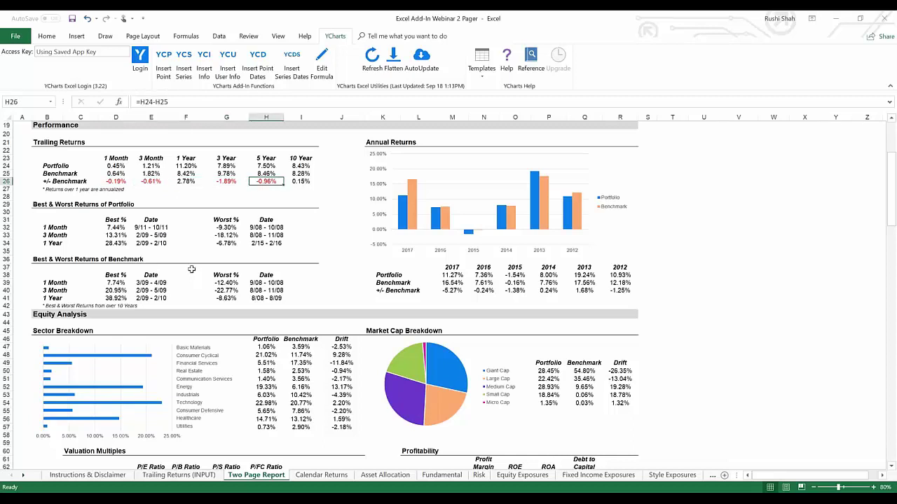
Inspect the portfolio's Effective Duration cell under Fixed Income Statistics in the Two Page Report.
scroll(191, 269, "down", 1)
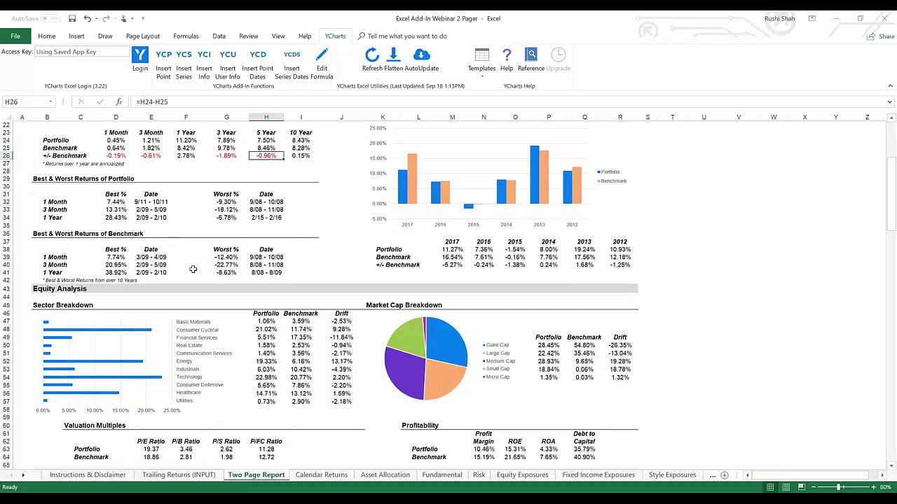
scroll(192, 269, "down", 10)
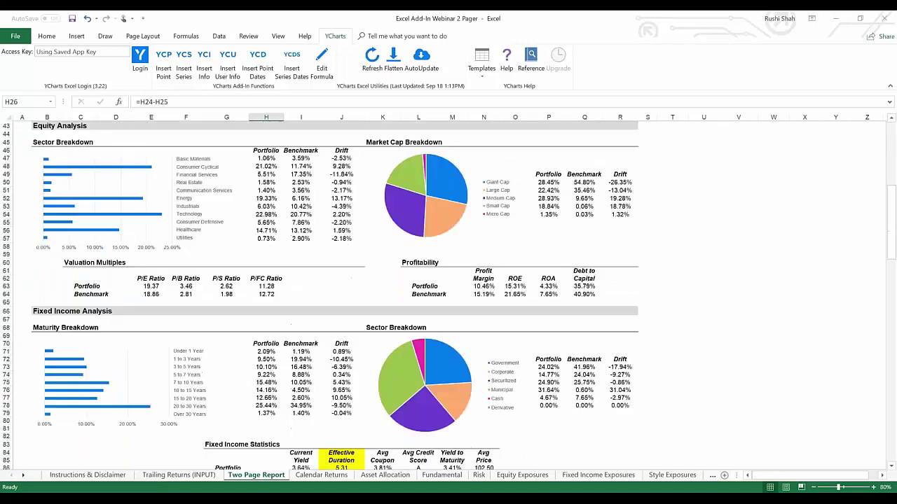
scroll(282, 327, "down", 2)
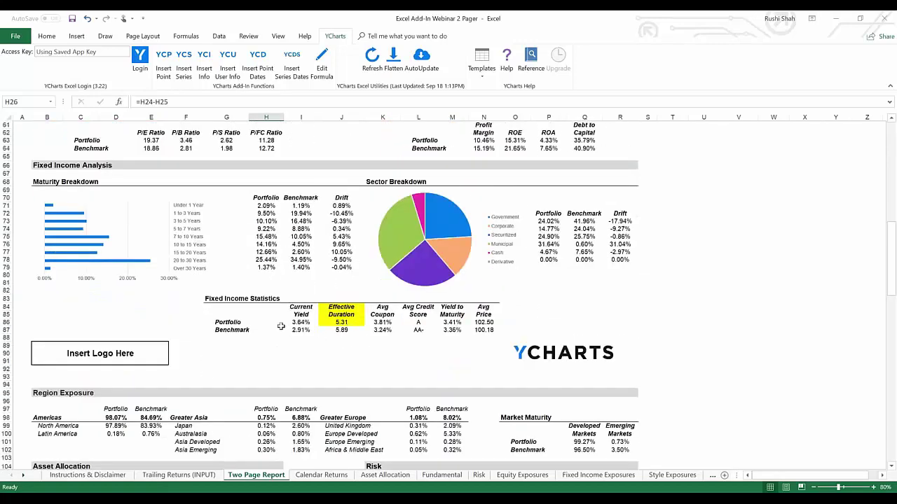
left_click(332, 321)
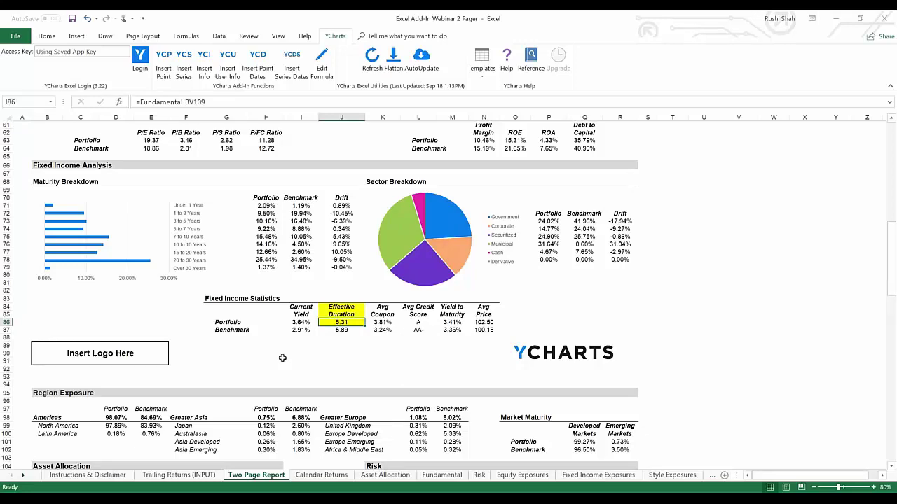
Return to the report's Portfolio Overview and close the 2 Pager workbook without saving changes.
scroll(282, 357, "up", 10)
scroll(282, 358, "up", 10)
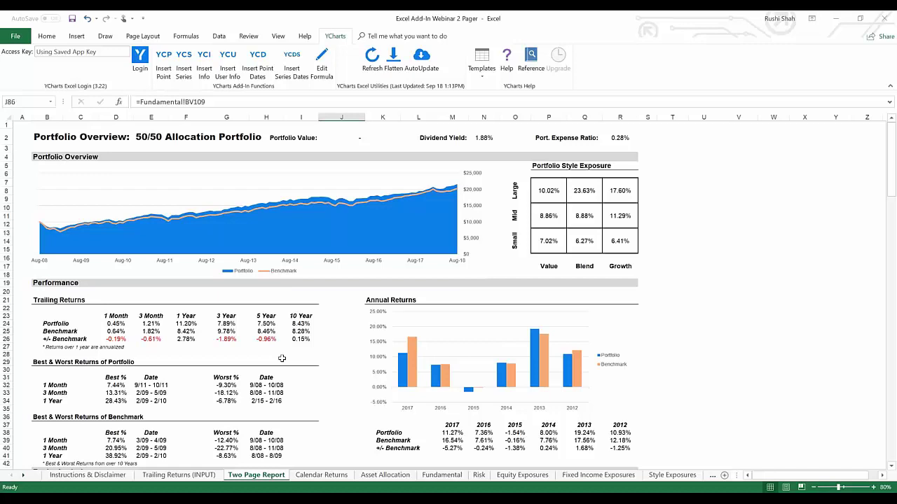
left_click(680, 208)
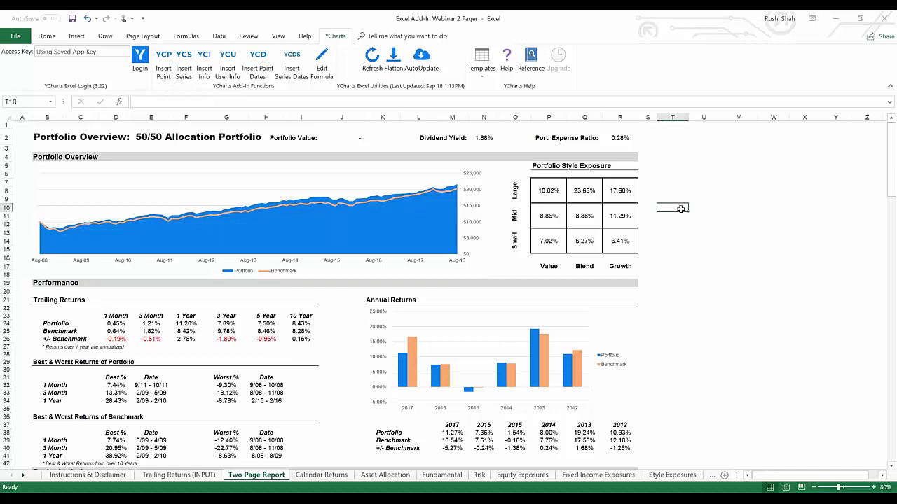
left_click(884, 18)
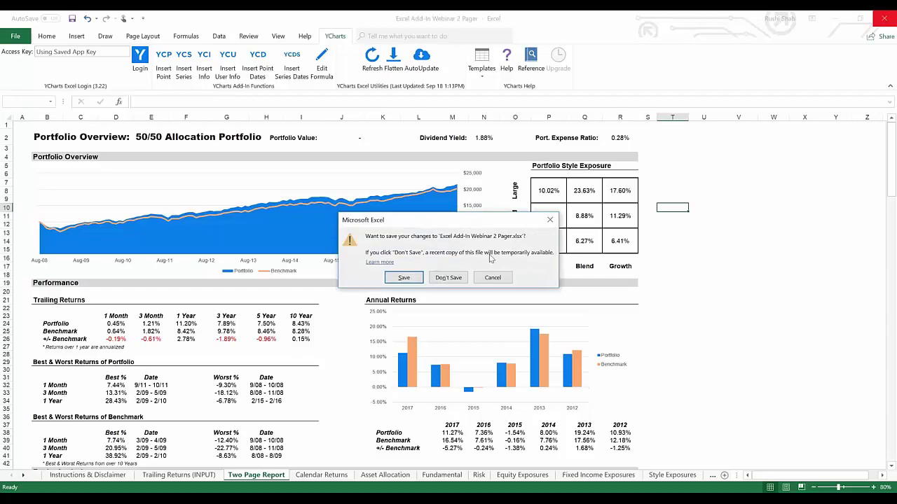
left_click(448, 279)
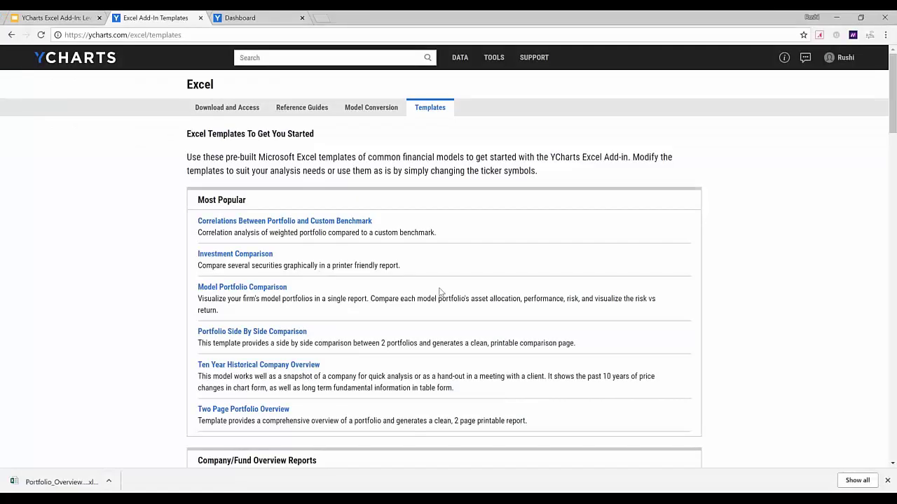
Switch to the Excel Add-In Webinar Side By Side workbook and show its Trailing Returns (INPUT) sheet.
mouse_move(350, 499)
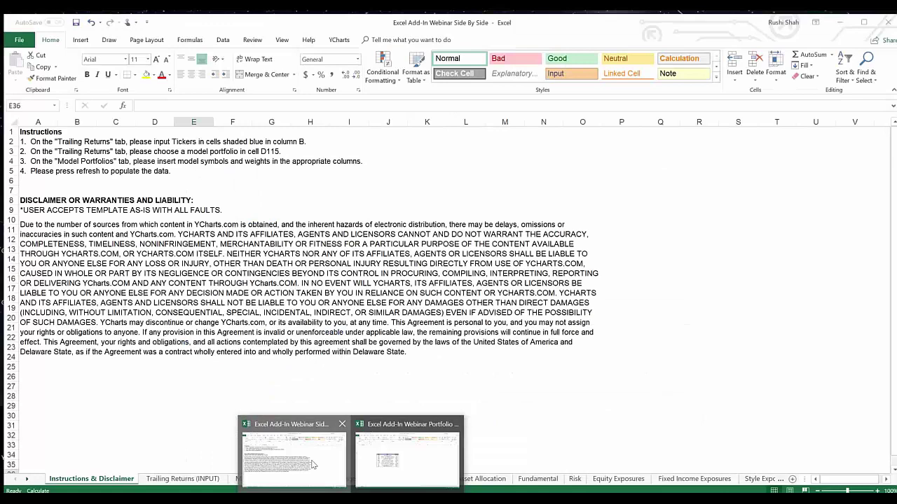
left_click(315, 465)
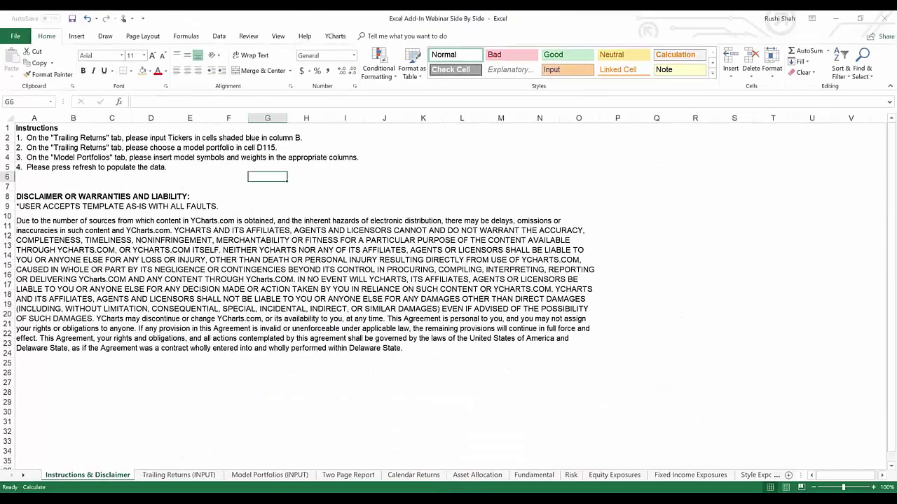
left_click(162, 478)
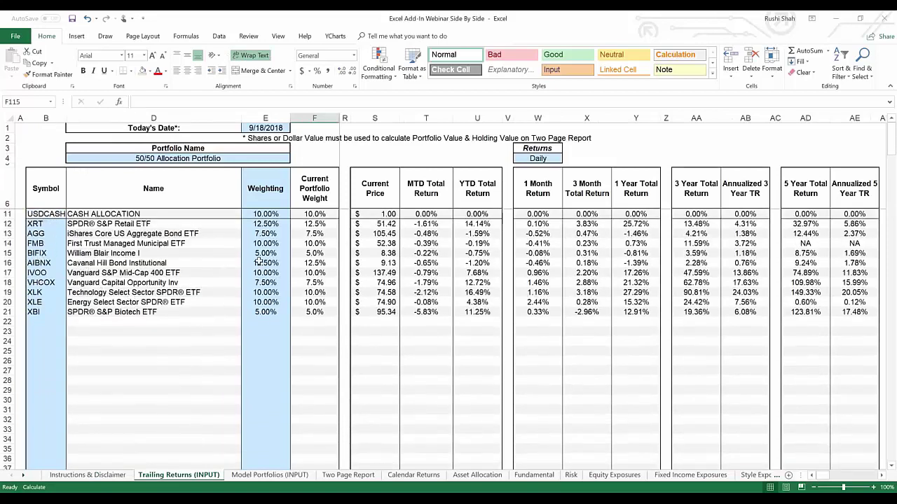
Look up the ticker list F20:F29 in the Portfolio Holdings workbook, and return to the Side By Side workbook.
mouse_move(378, 501)
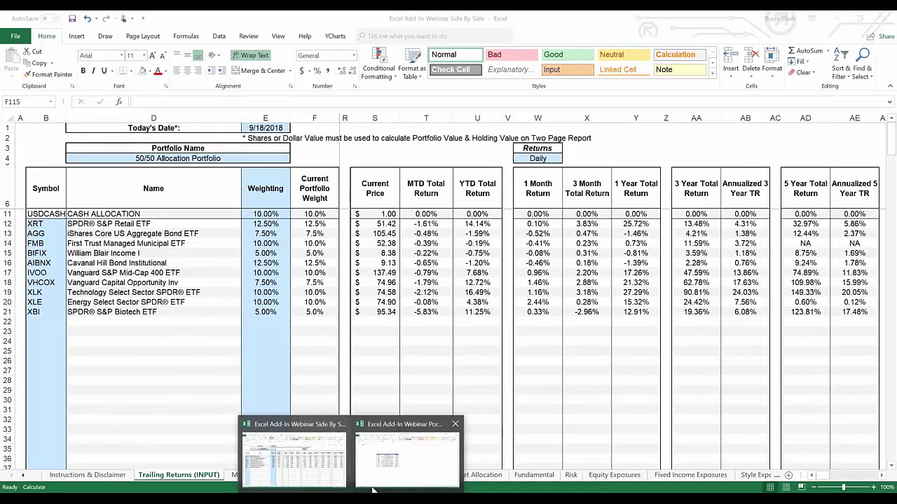
left_click(372, 472)
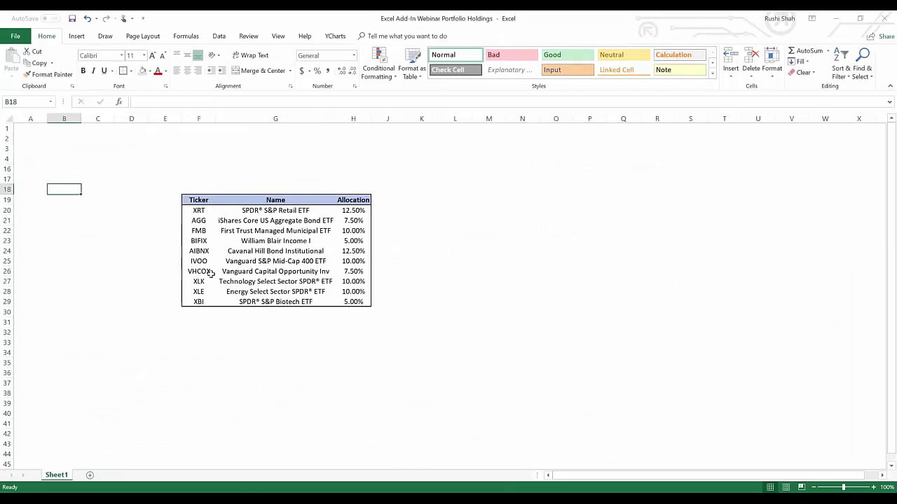
left_click(202, 214)
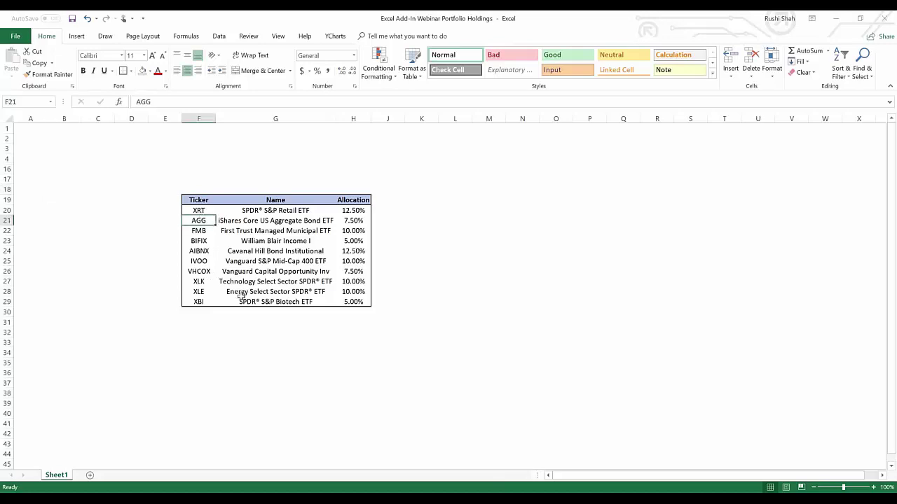
key("ctrl+shift+Down")
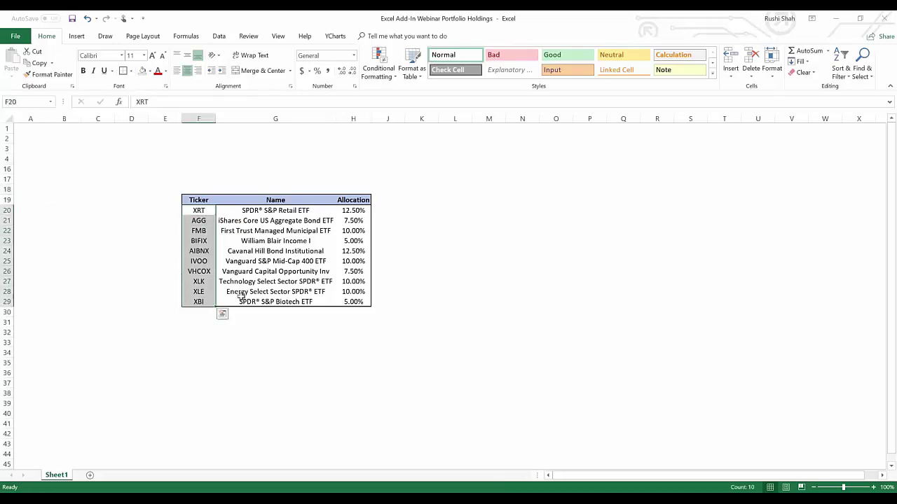
left_click(835, 19)
Check the symbols and weightings of the first holdings, XRT and AGG, on the Trailing Returns (INPUT) sheet.
left_click(46, 234)
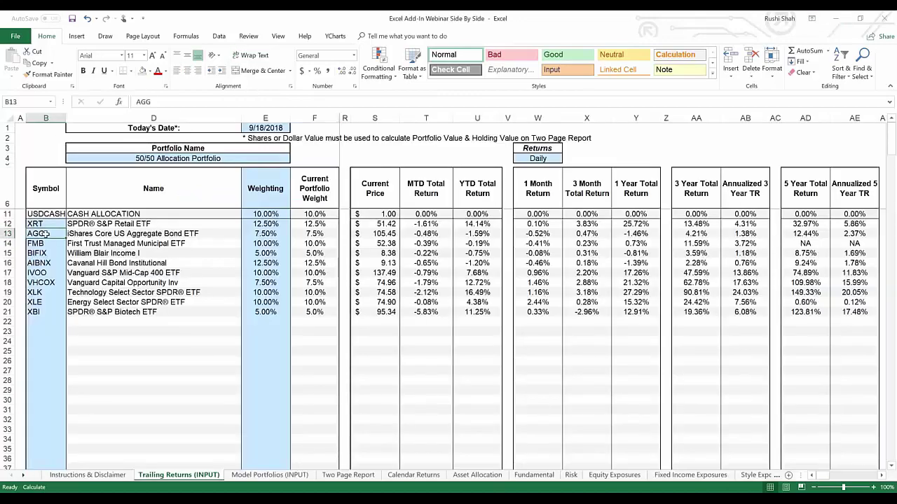
key("Up")
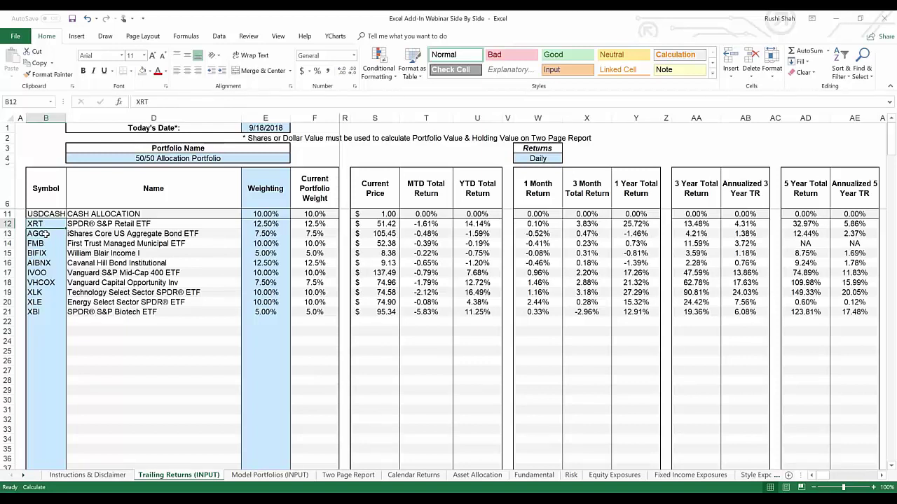
key("Right")
key("Right")
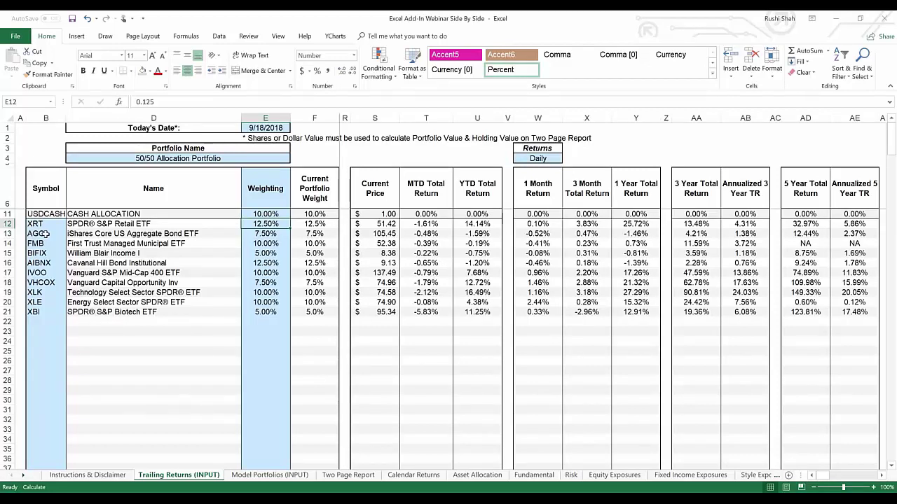
left_click(48, 226)
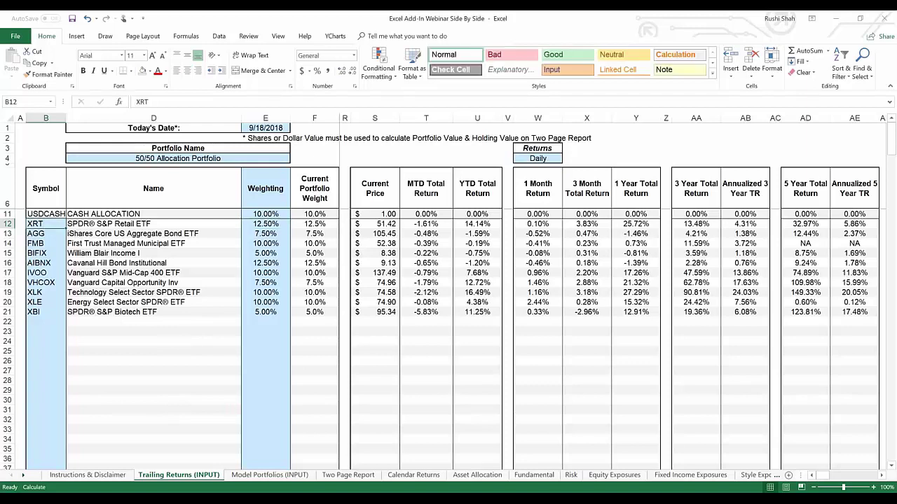
left_click(268, 233)
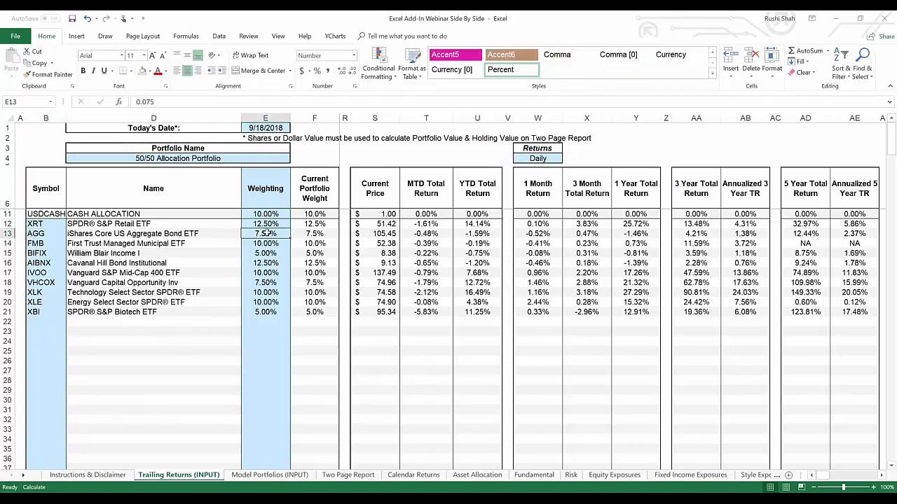
Review the portfolio names on the Model Portfolios (INPUT) sheet, comparing Proposed Portfolio with 80/20 Equity.
left_click(259, 476)
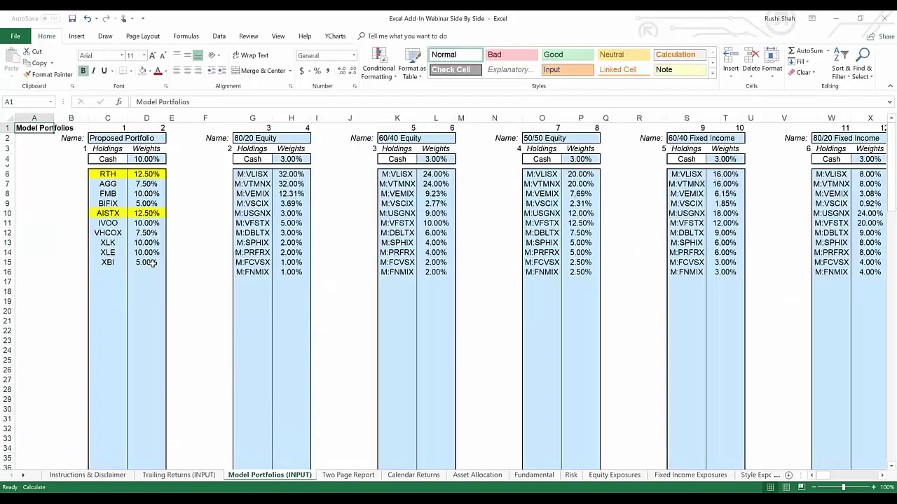
left_click(173, 139)
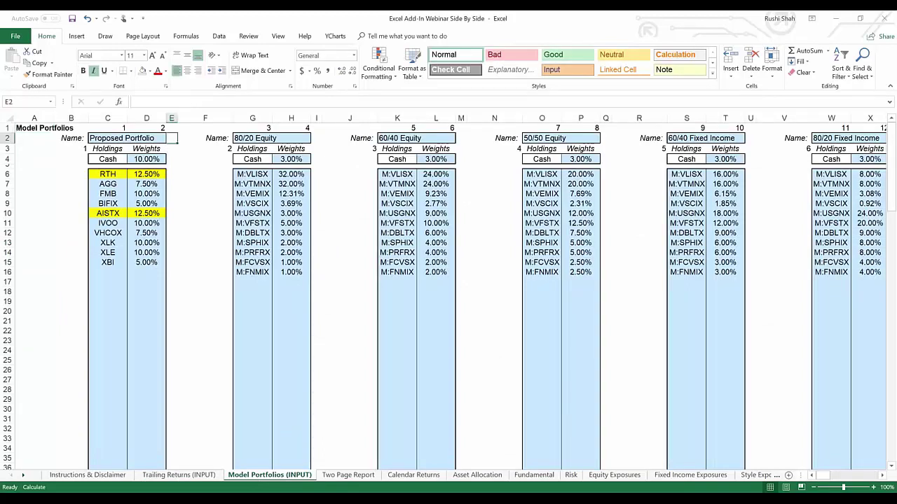
key("Right")
key("Right")
key("Right")
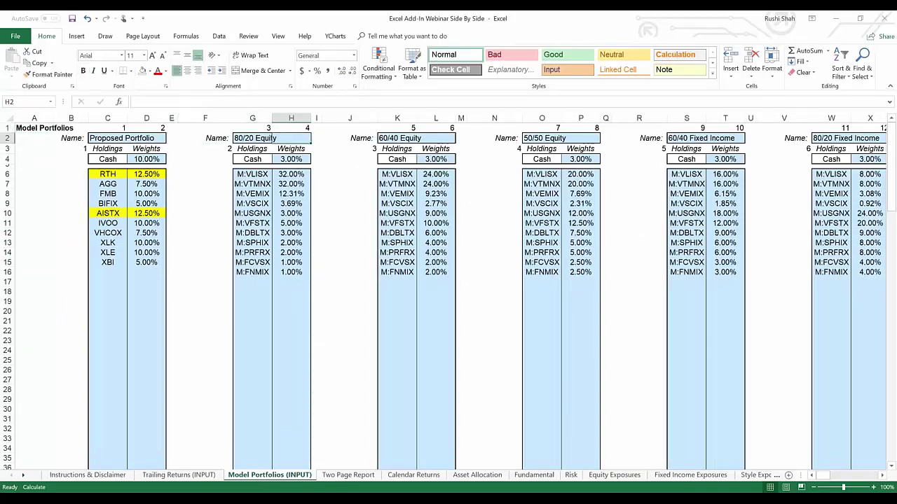
key("Left")
key("Left")
key("Left")
key("Left")
key("Left")
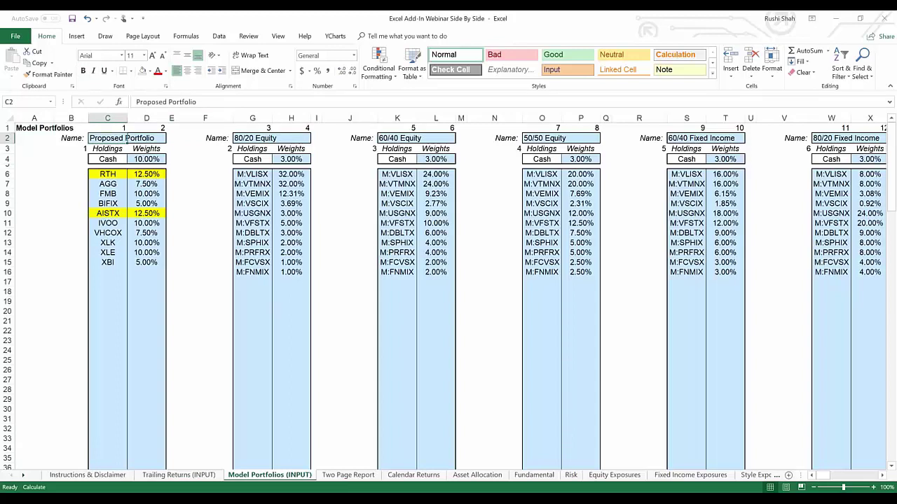
Inspect the highlighted RTH and AISTX holdings and weights in the Proposed Portfolio.
left_click(119, 214)
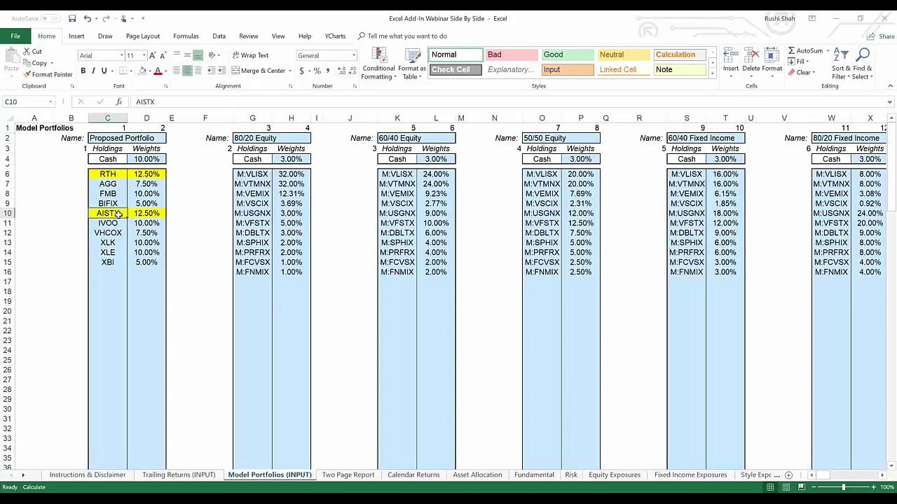
left_click(108, 175)
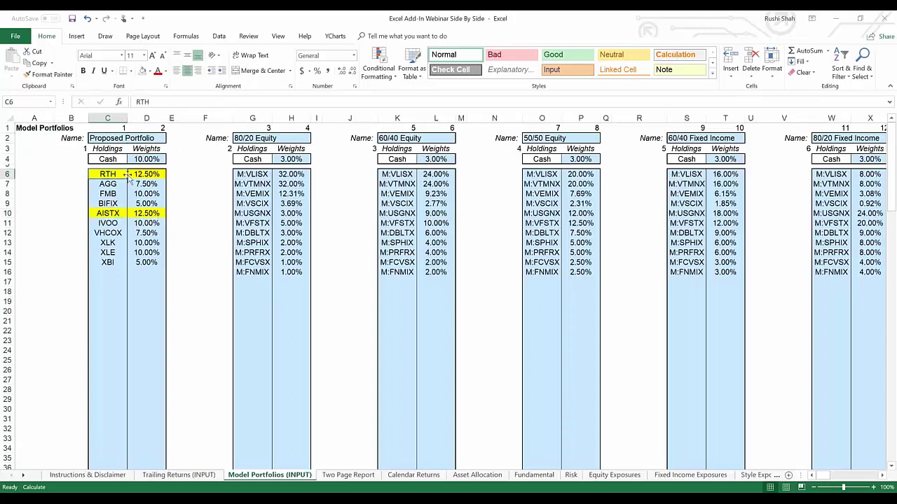
key("Right")
left_click(105, 211)
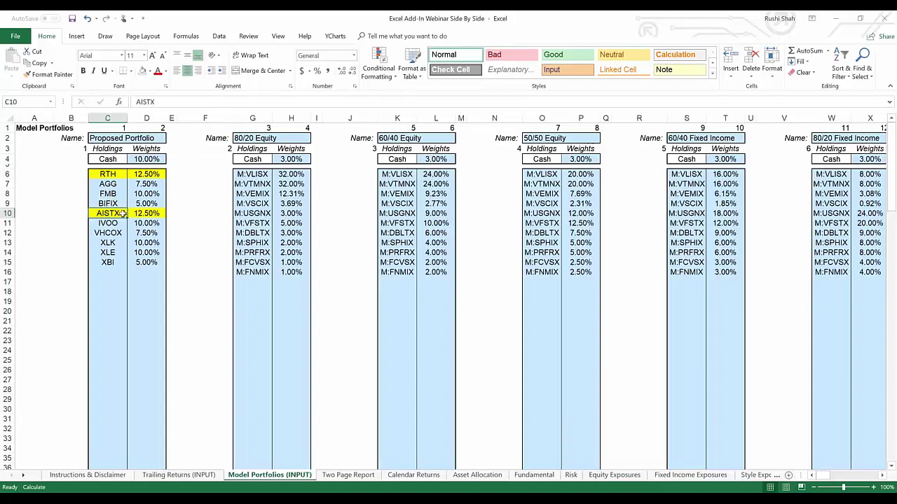
On the Trailing Returns (INPUT) sheet, set the Model Portfolio in cell D115 to Proposed Portfolio.
left_click(179, 475)
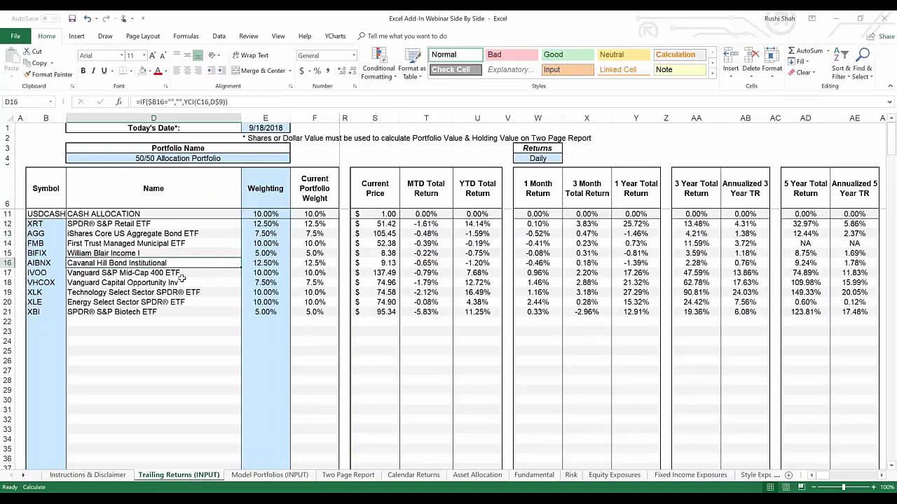
scroll(177, 278, "down", 2)
scroll(177, 278, "down", 14)
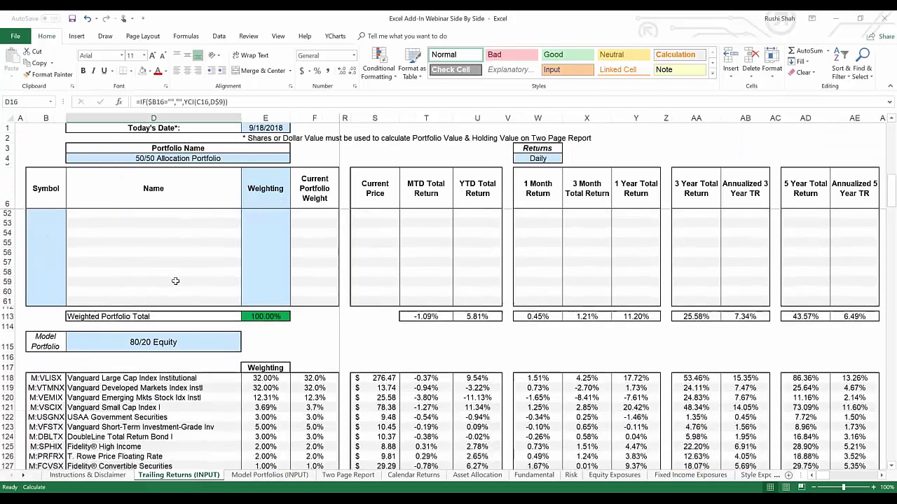
scroll(175, 281, "down", 2)
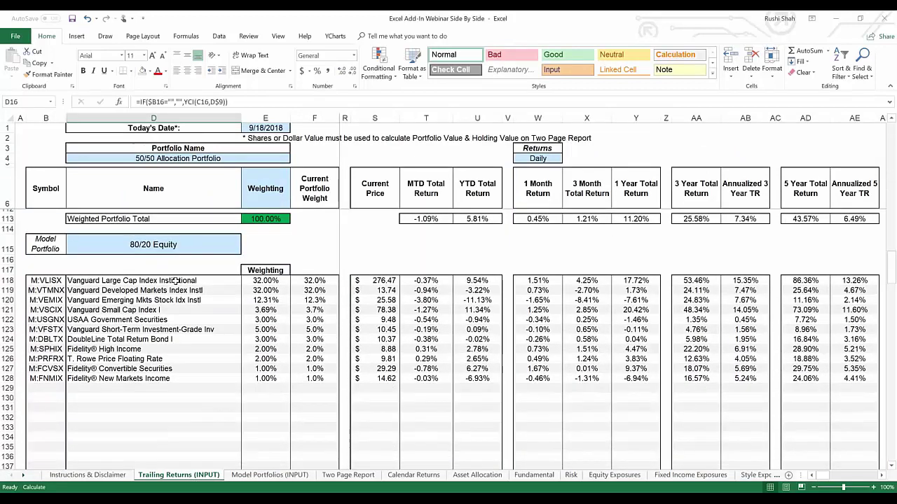
left_click(150, 248)
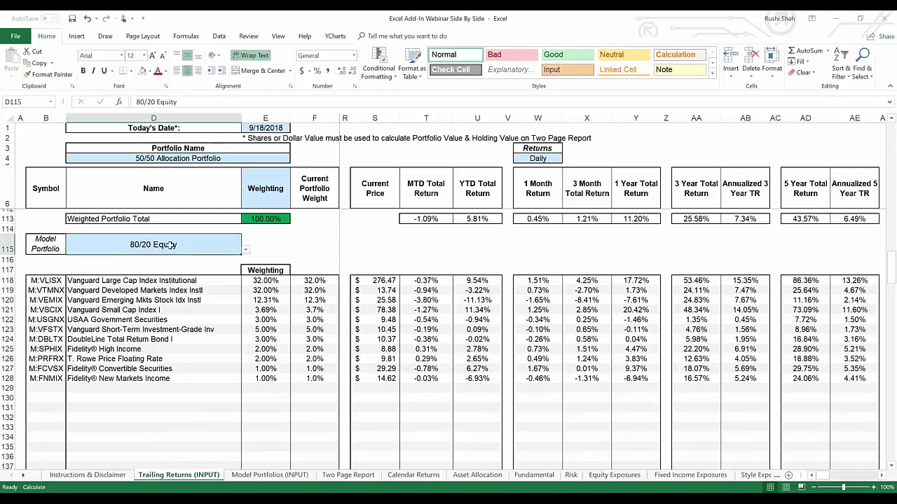
left_click(246, 250)
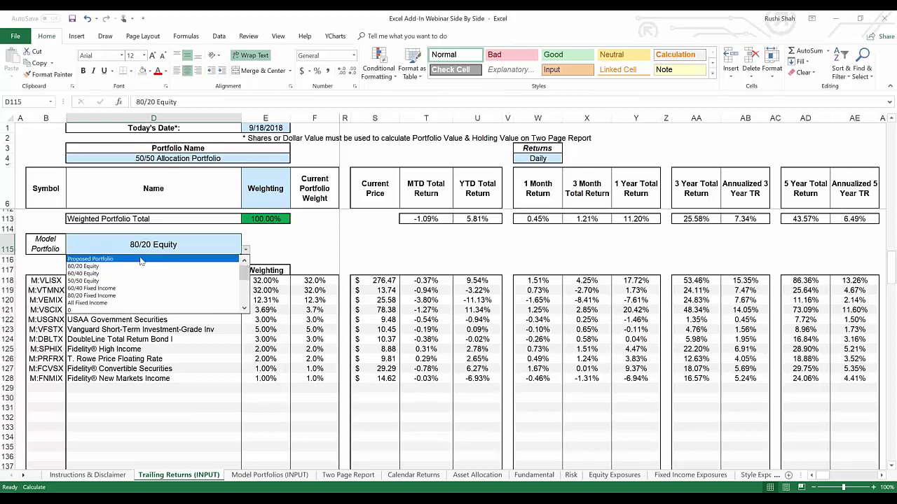
left_click(141, 259)
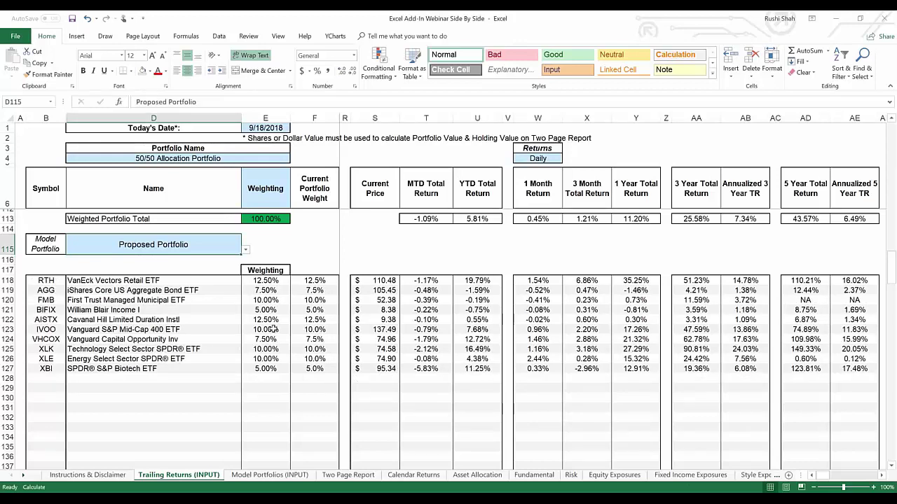
Inspect the FMB row's data from Current Price through 1 Year Return in the model portfolio, plus the Asset Allocation sheet.
left_click(369, 300)
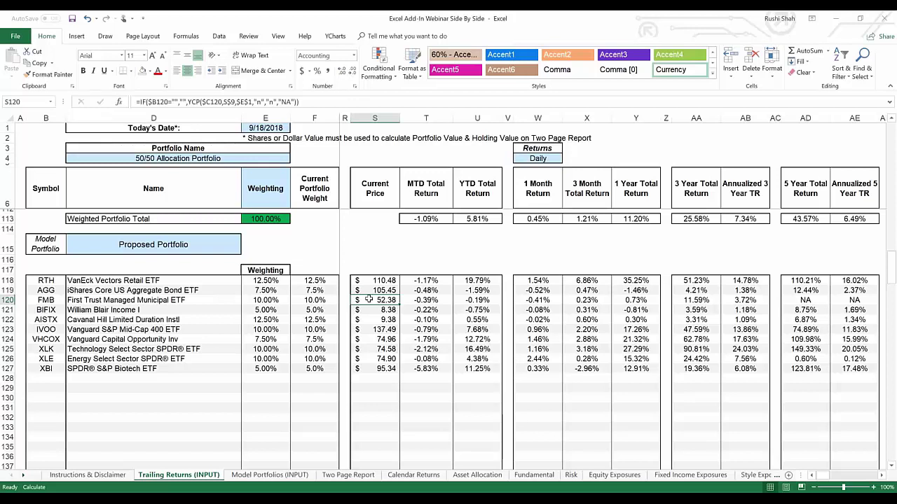
key("Right")
key("Right")
key("Right")
key("Right")
key("Right")
key("Right")
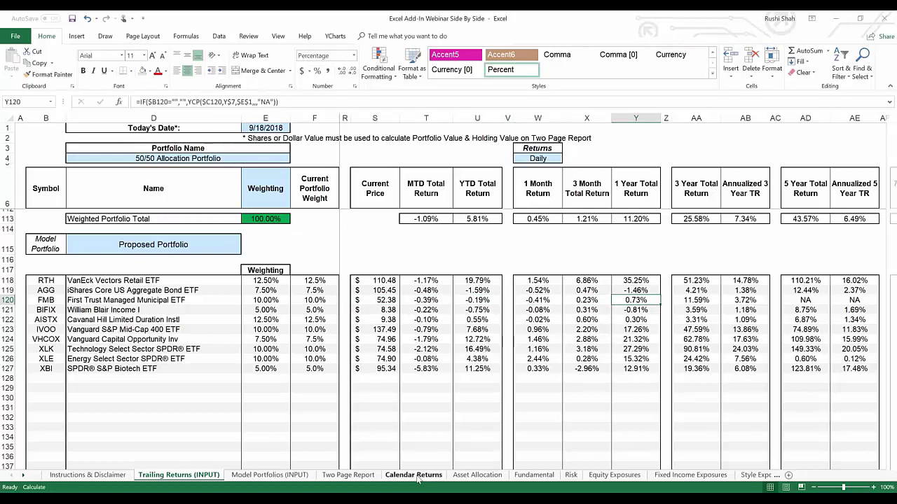
left_click(479, 476)
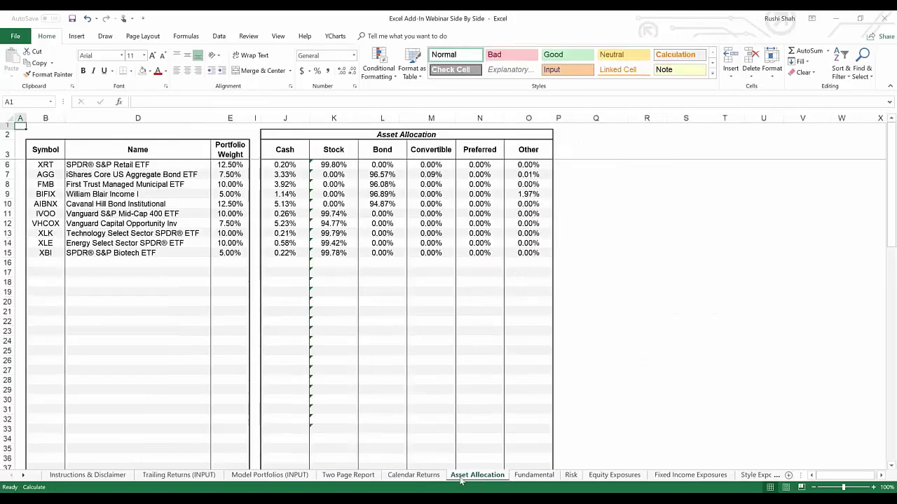
Open the Two Page Report sheet and compare both portfolios' asset allocation, equity sector and market cap breakdowns.
left_click(357, 476)
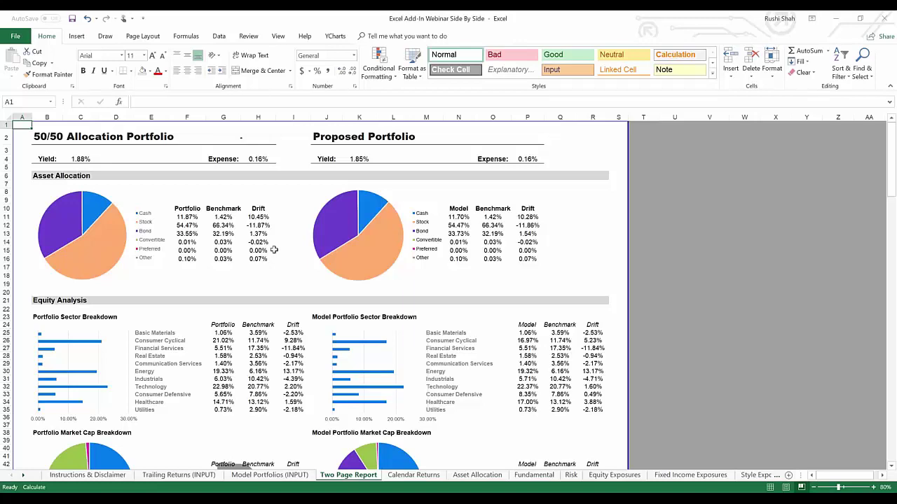
scroll(273, 250, "down", 4)
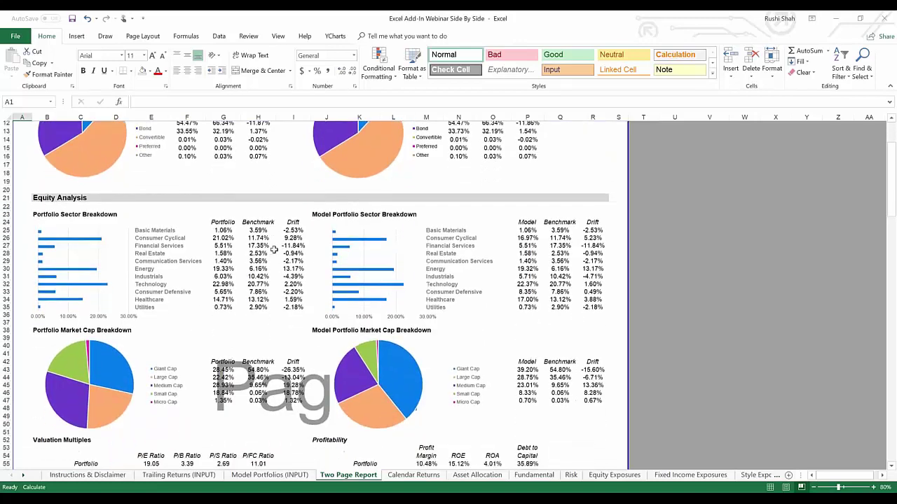
scroll(273, 250, "down", 1)
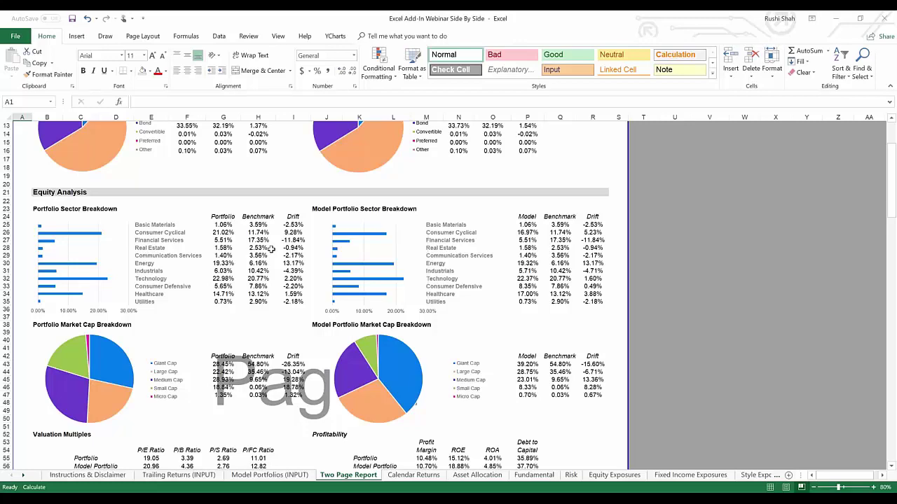
scroll(271, 250, "down", 4)
scroll(271, 250, "down", 2)
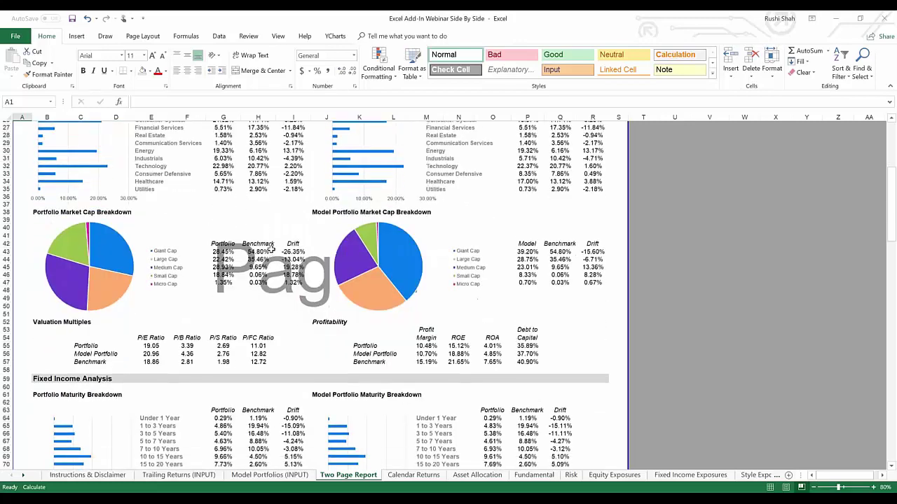
scroll(271, 250, "up", 3)
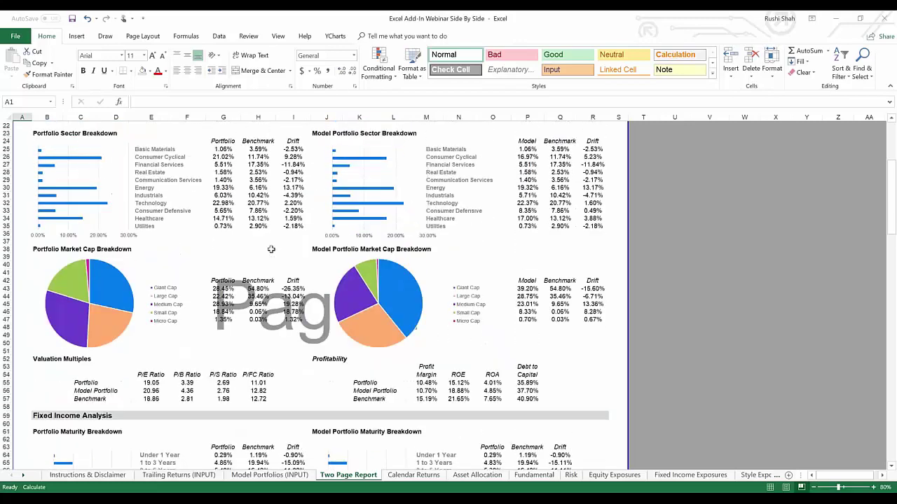
scroll(271, 250, "down", 1)
Examine the valuation multiples, profitability and Fixed Income Analysis sections, including maturity and sector breakdowns for both portfolios.
scroll(271, 250, "down", 10)
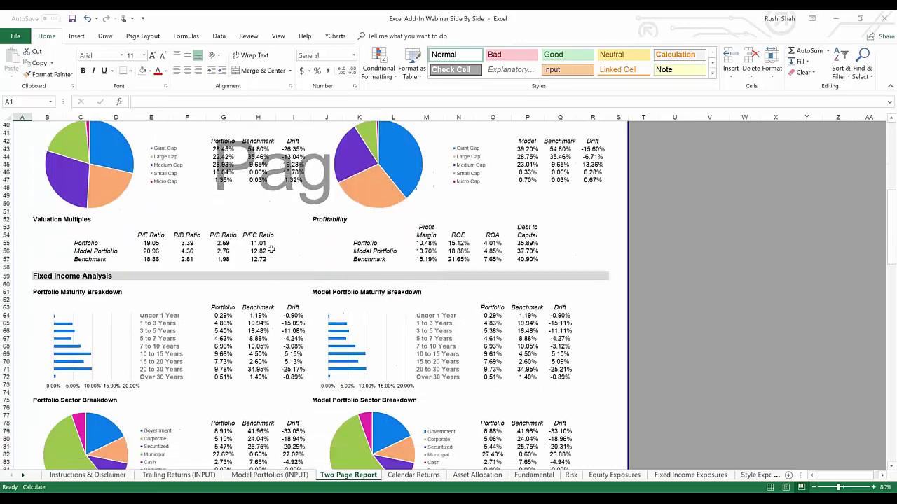
scroll(271, 250, "down", 3)
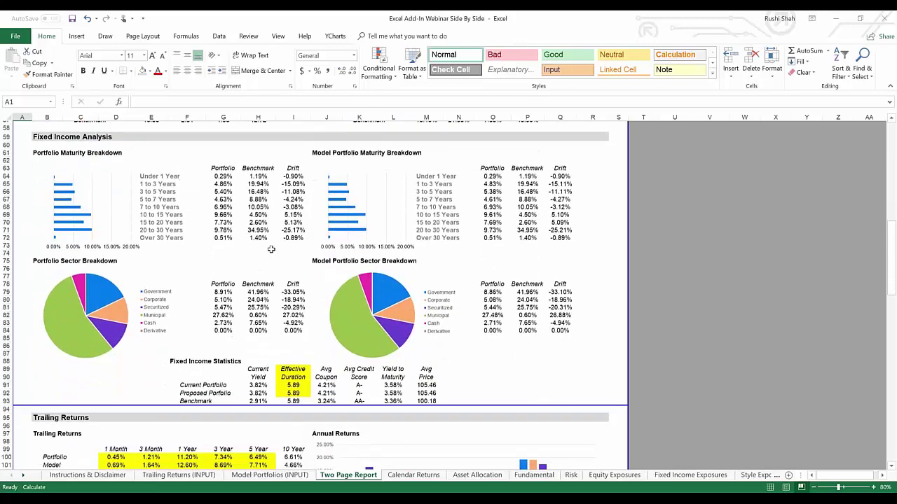
scroll(271, 250, "up", 3)
scroll(271, 250, "up", 4)
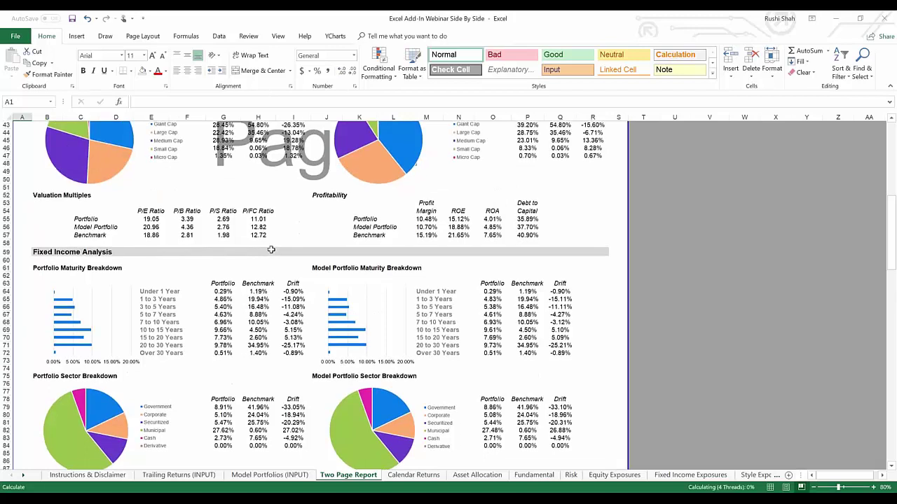
scroll(271, 250, "down", 7)
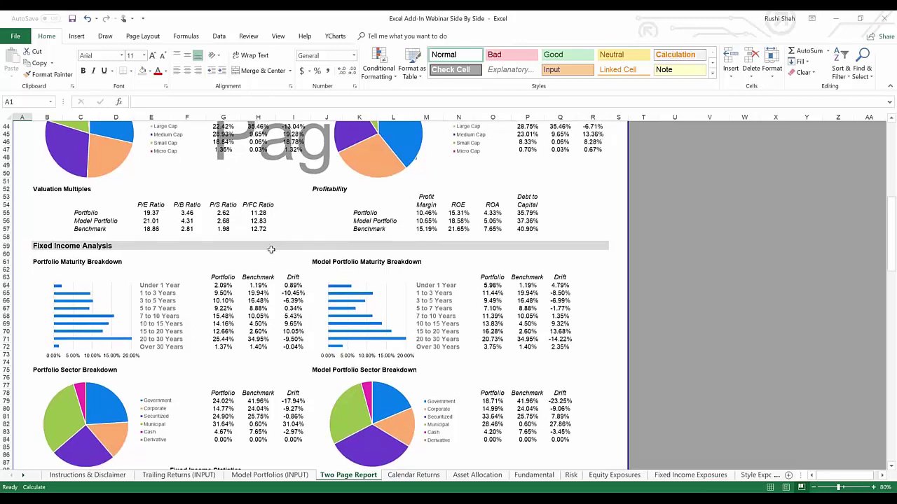
scroll(271, 250, "down", 3)
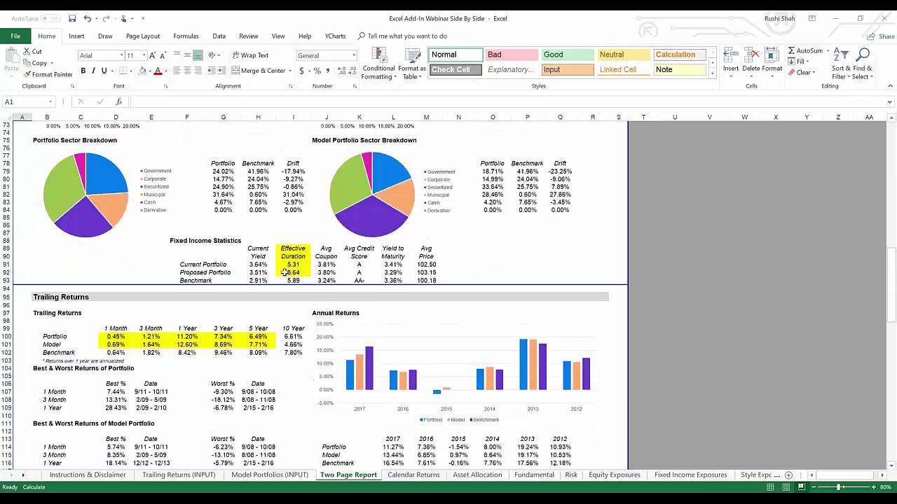
In Fixed Income Statistics, compare Effective Duration and Current Yield between the Current Portfolio and Proposed Portfolio rows.
left_click(182, 265)
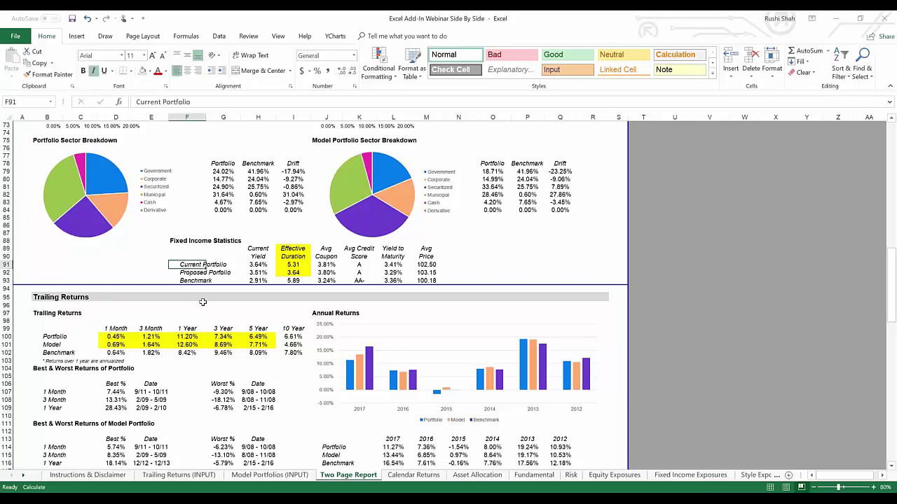
key("Right")
key("Right")
key("Right")
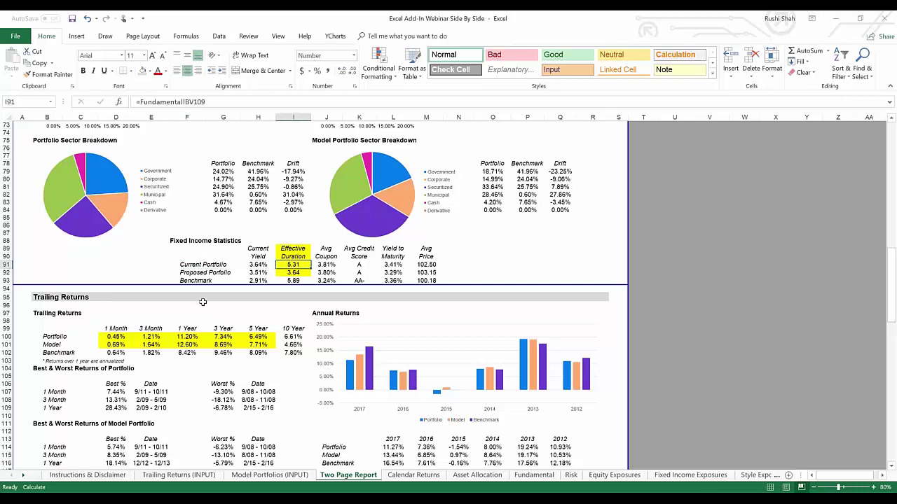
key("Down")
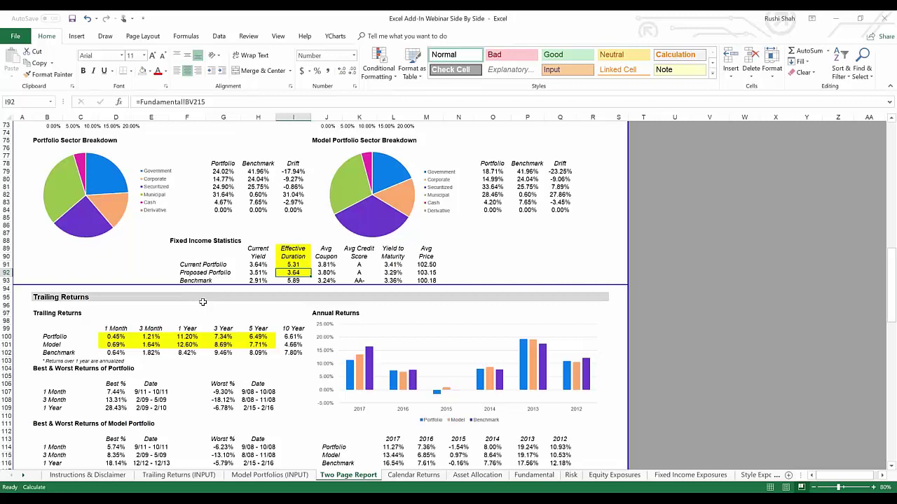
key("Left")
key("Up")
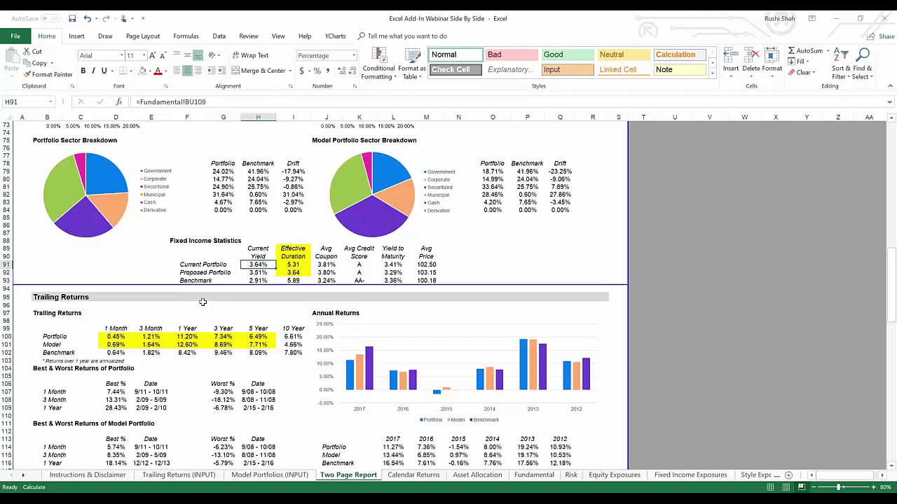
key("Down")
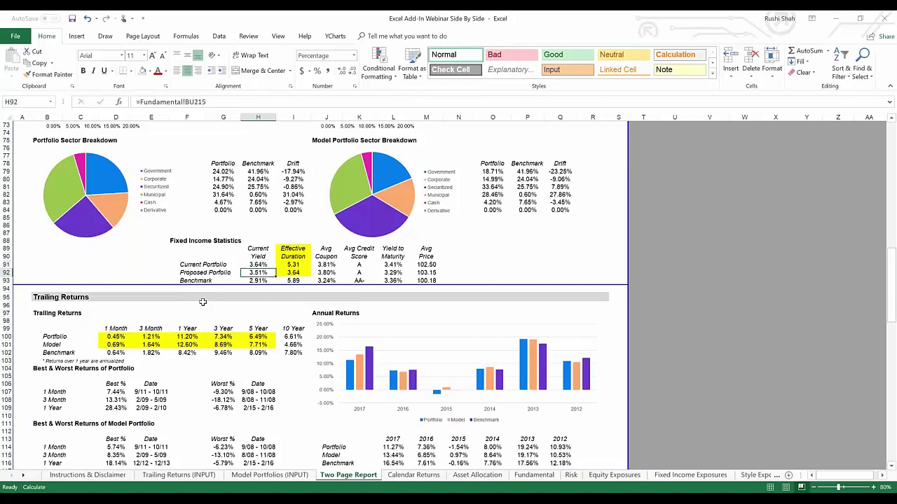
Compare the Portfolio and Model rows in the Trailing Returns table, including the 1 Month, 3 Month and 1 Year figures.
scroll(184, 304, "down", 1)
left_click(172, 313)
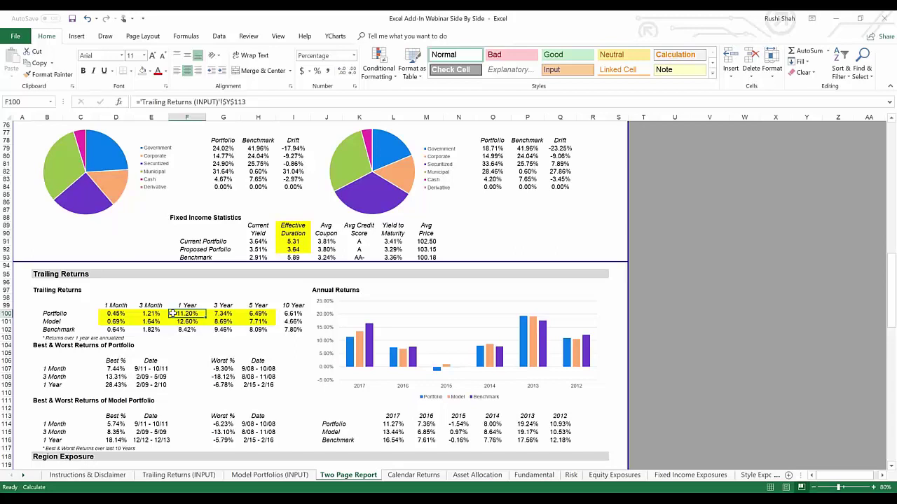
key("Down")
key("Left")
key("Left")
key("Right")
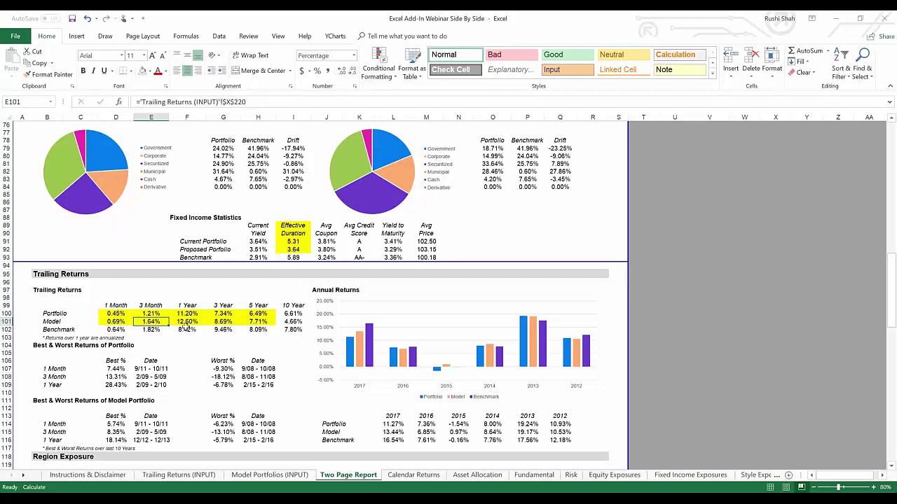
scroll(185, 328, "down", 2)
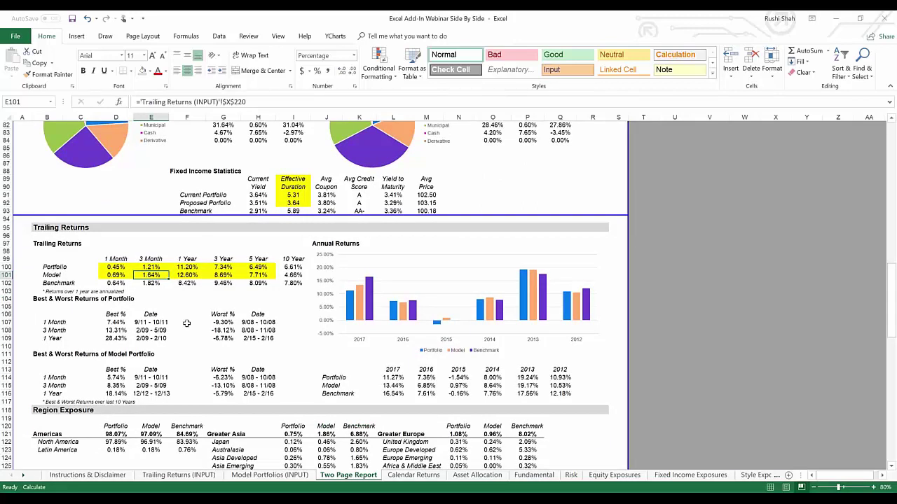
Recheck the fixed income, trailing returns and equity sections of the report, ending at the portfolio headings with yield and expense.
scroll(187, 323, "up", 8)
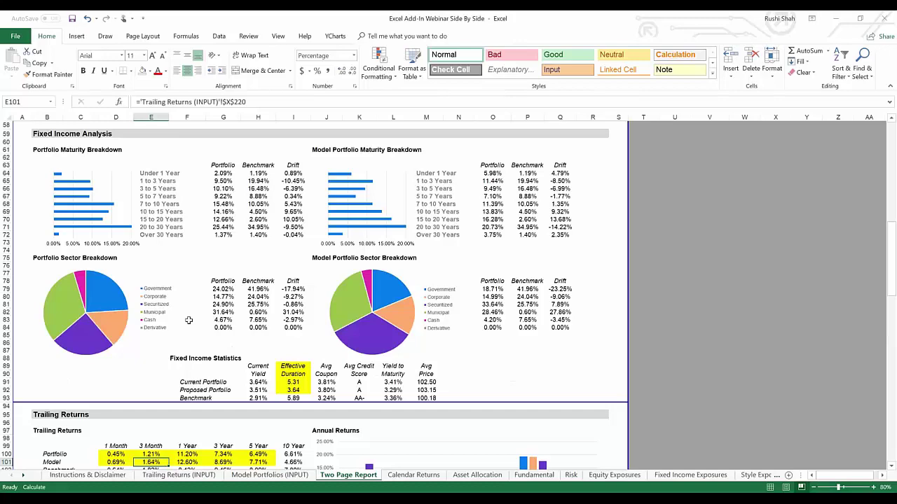
scroll(189, 319, "down", 8)
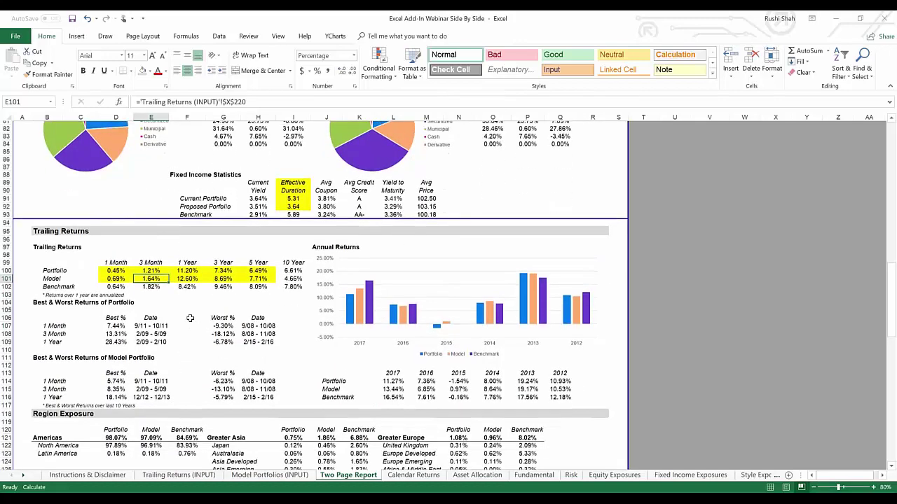
scroll(196, 318, "up", 8)
scroll(196, 322, "up", 8)
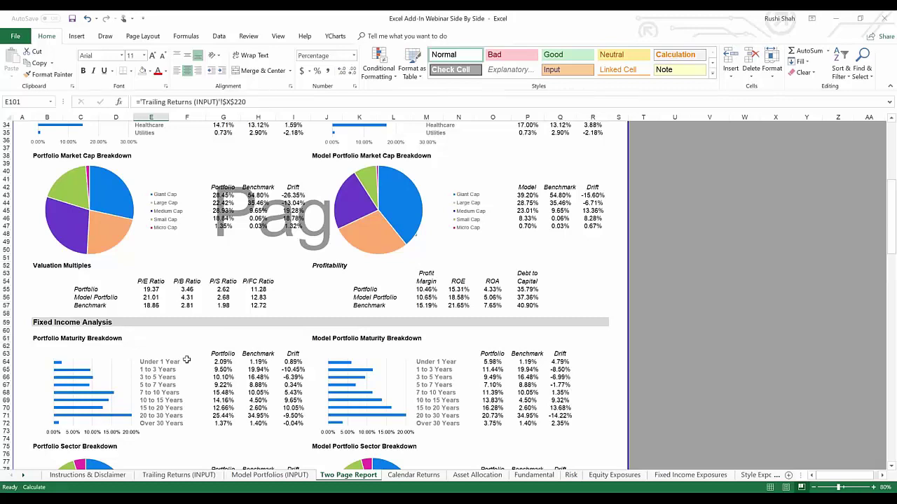
scroll(187, 359, "up", 7)
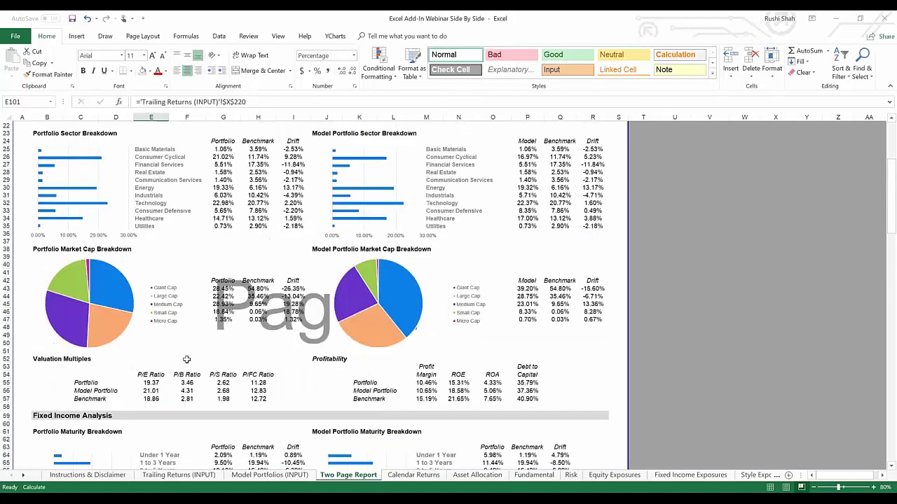
scroll(186, 360, "up", 1)
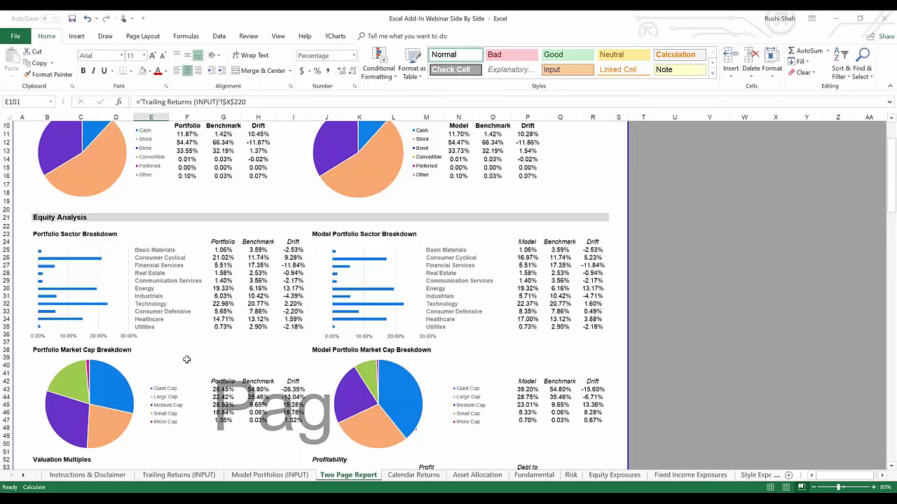
scroll(186, 359, "up", 3)
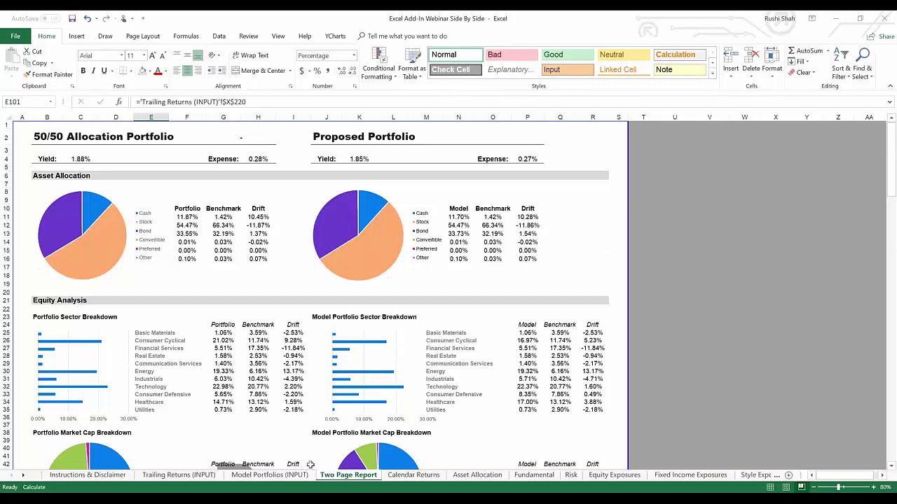
Switch to the Excel Add-In Templates window in Chrome and open the YCharts Model Portfolios list.
mouse_move(325, 499)
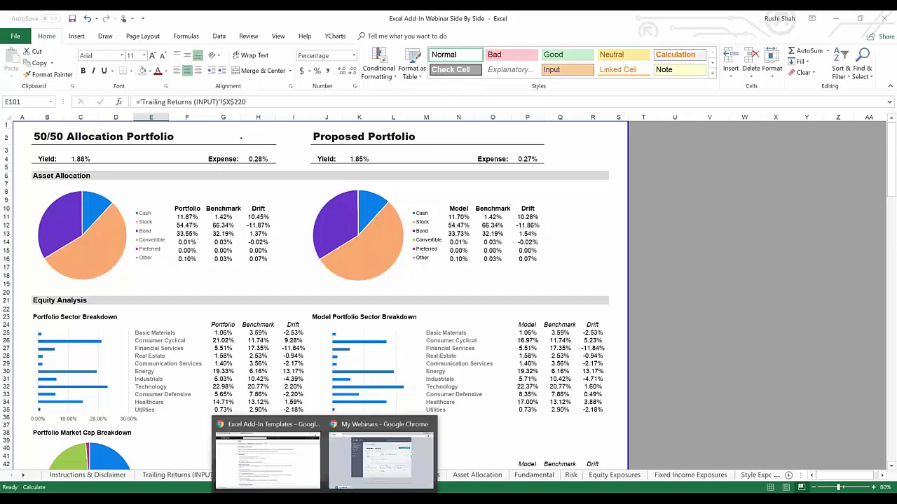
left_click(296, 456)
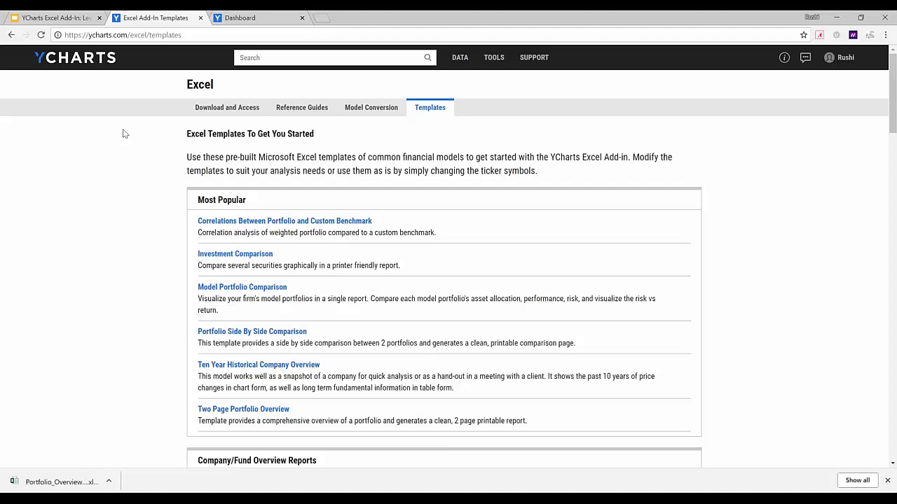
mouse_move(485, 68)
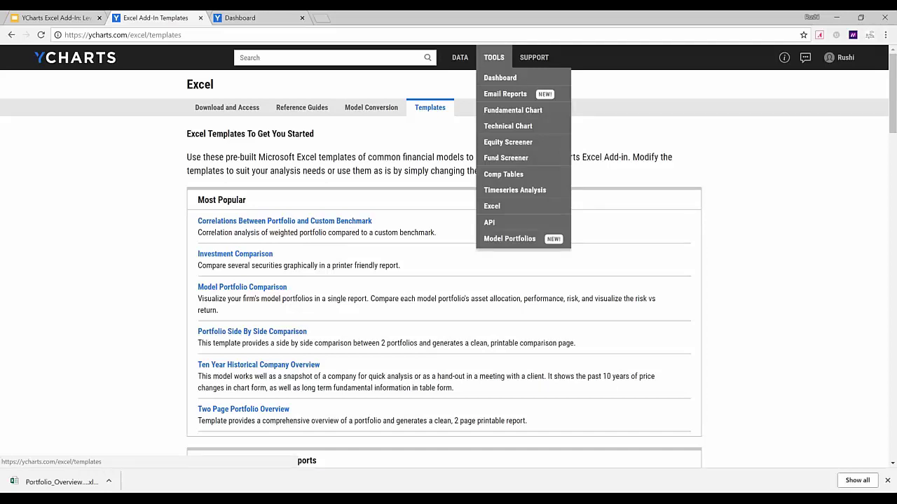
left_click(499, 239)
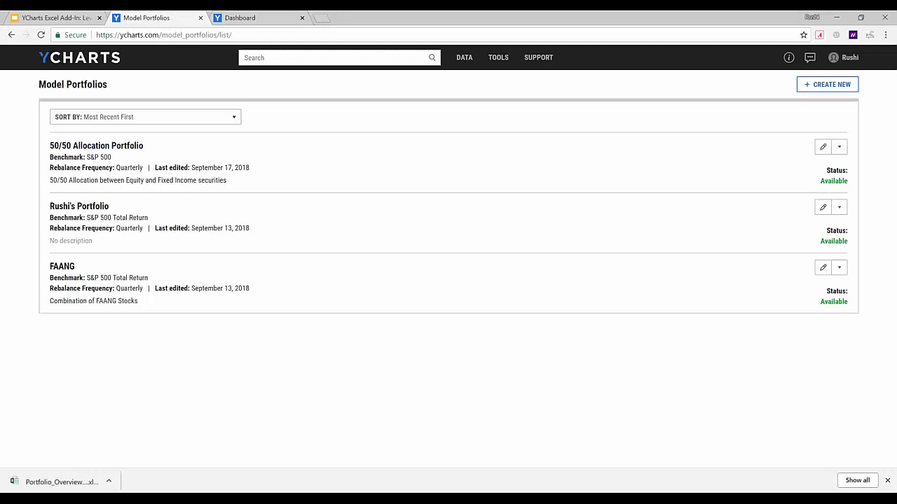
Search YCharts for "50 50 allo" and open the quote page of the 50/50 Allocation Portfolio.
left_click(265, 60)
type("50")
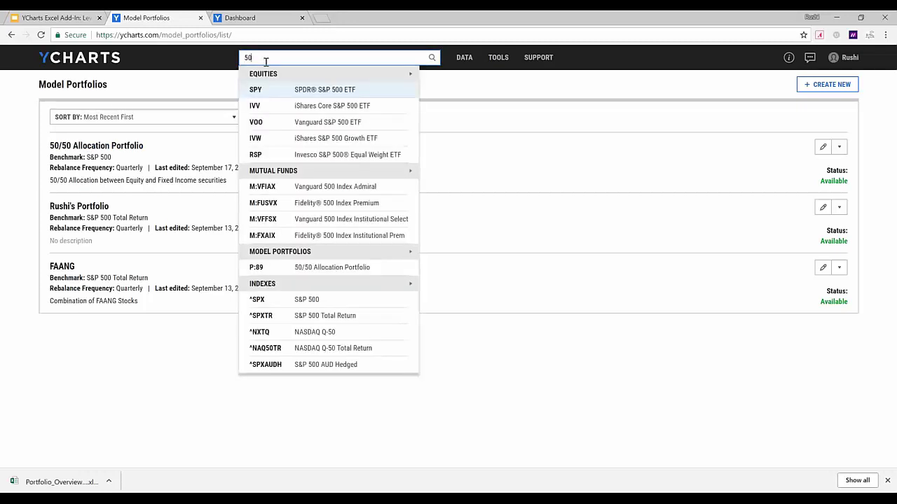
type(" 50 allo")
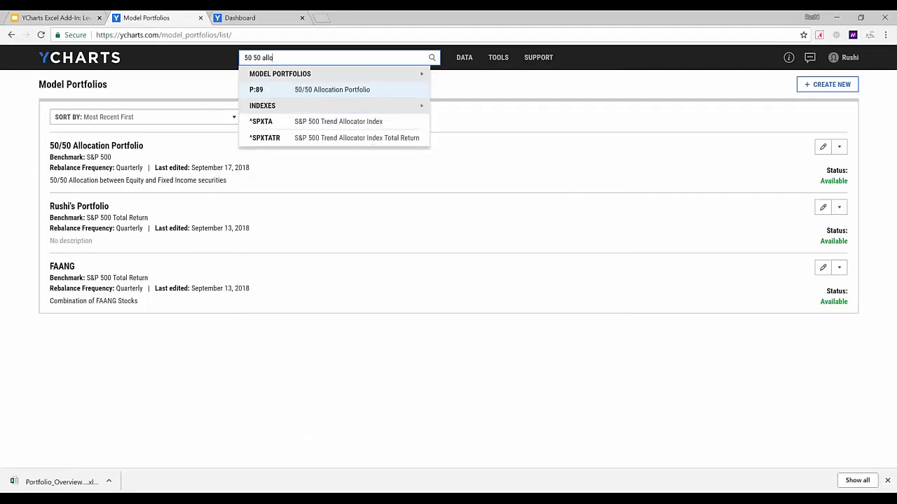
key("Return")
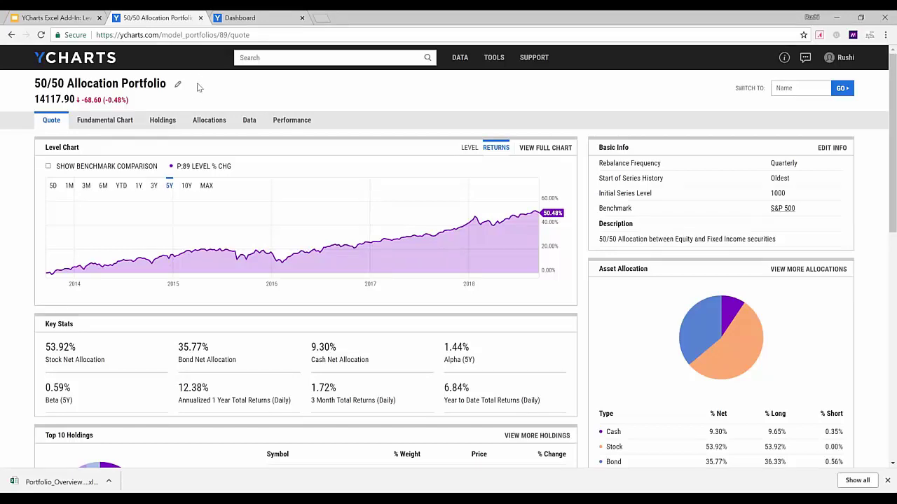
Examine the 50/50 Allocation Portfolio's Key Stats, Top 10 Holdings, Asset Allocation, Risk Info and Periodic Returns Versus Peers.
scroll(200, 96, "down", 2)
scroll(199, 96, "down", 3)
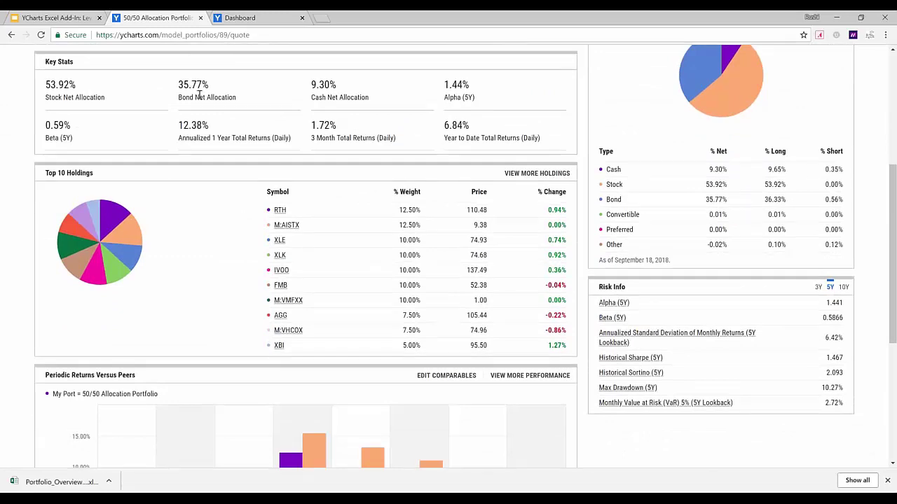
scroll(200, 95, "down", 1)
scroll(190, 140, "up", 2)
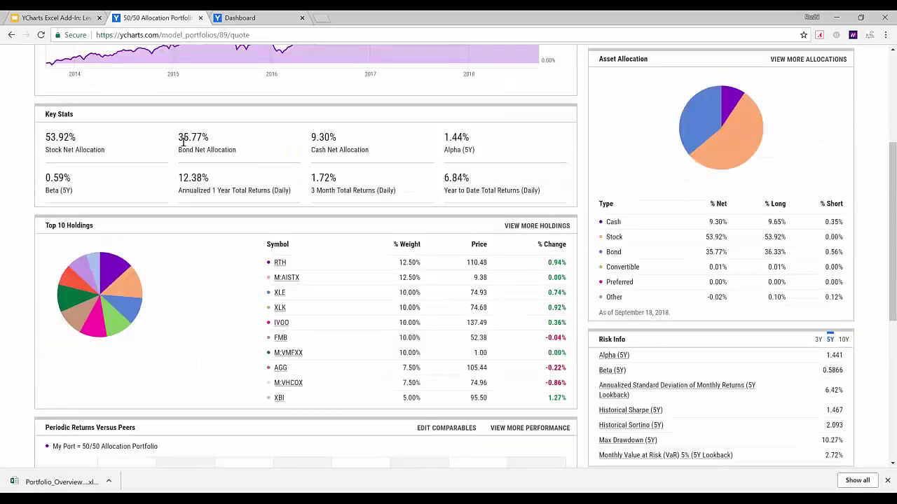
scroll(183, 141, "down", 2)
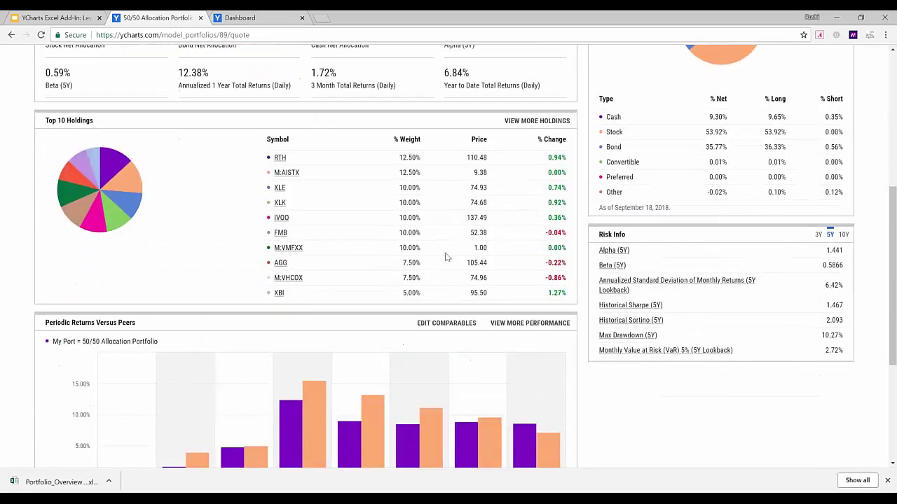
scroll(434, 256, "down", 4)
scroll(363, 232, "up", 7)
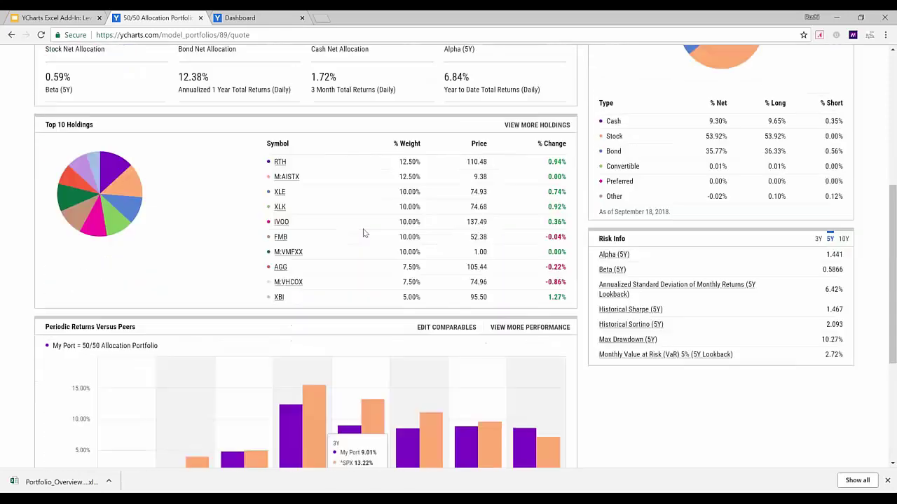
Open the 50/50 Allocation Portfolio's Allocations page and examine its asset, region, sector, maturity, style and credit quality exposures.
scroll(363, 233, "up", 3)
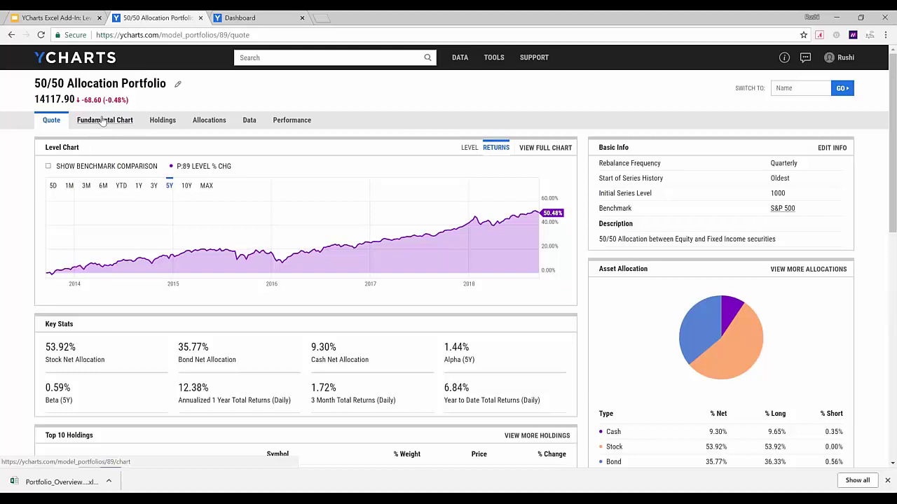
left_click(200, 124)
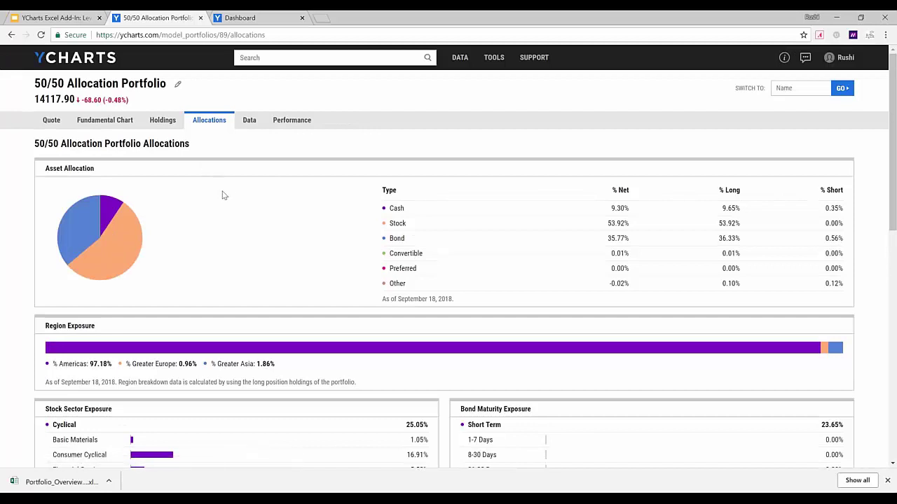
scroll(223, 195, "down", 3)
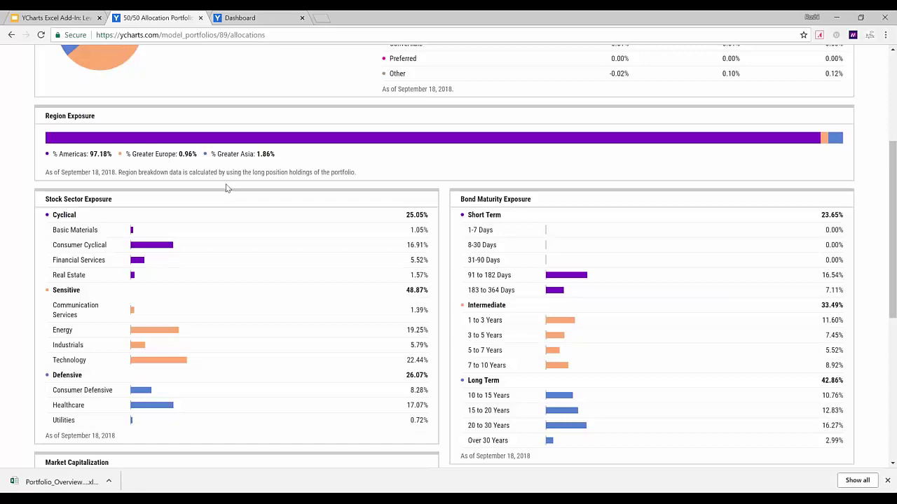
scroll(226, 188, "down", 5)
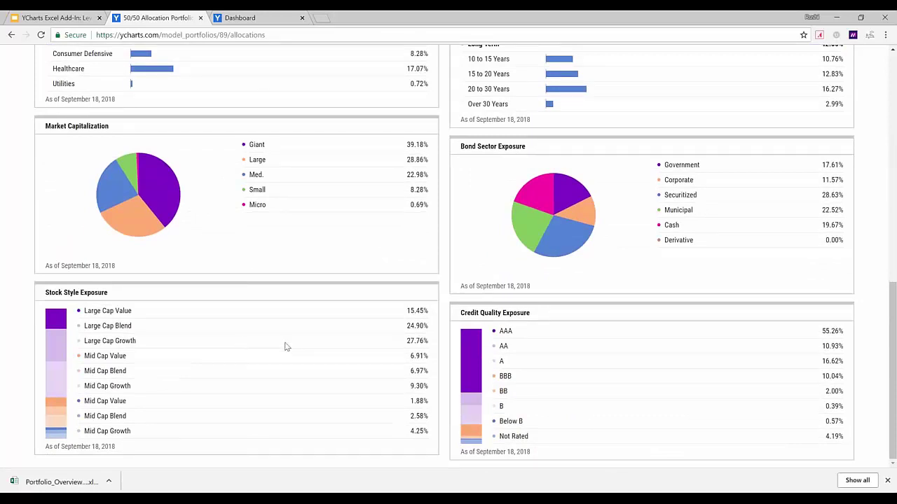
scroll(286, 346, "up", 4)
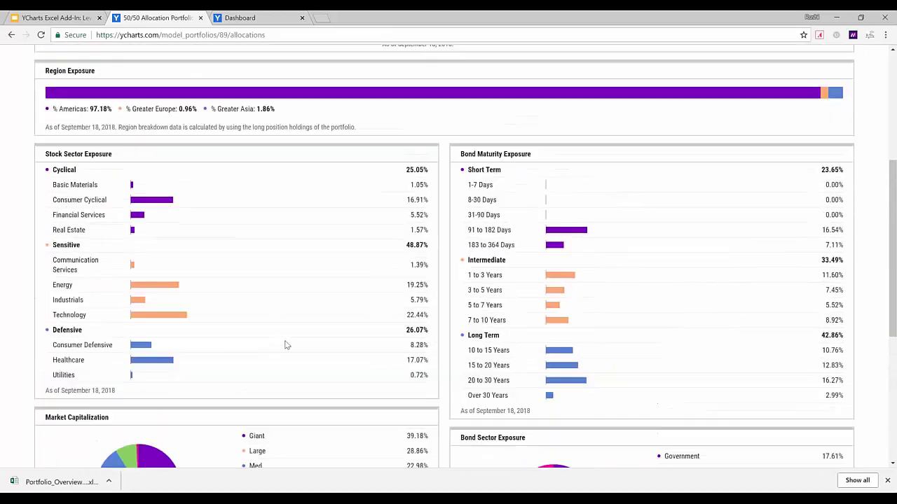
scroll(285, 346, "up", 4)
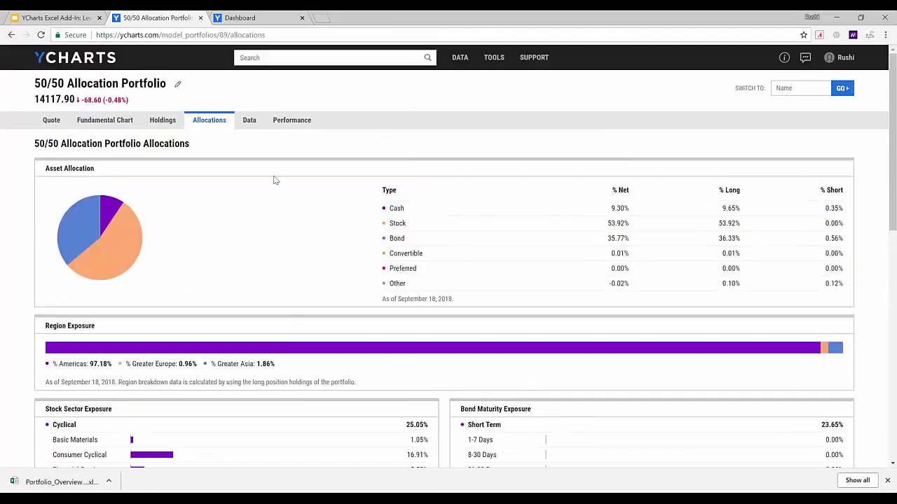
Look up the portfolio's Annualized Standard Deviation of Monthly Returns (5Y Lookback) data and chart it over 10Y.
left_click(254, 128)
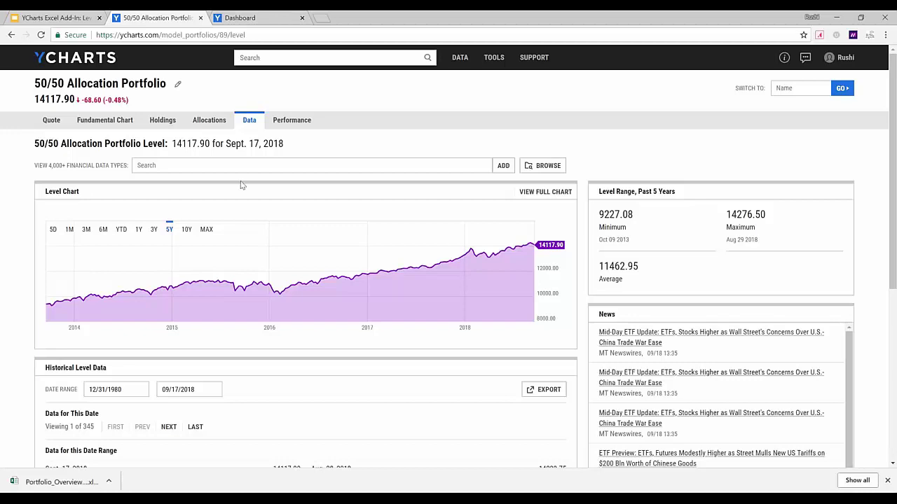
scroll(240, 184, "down", 1)
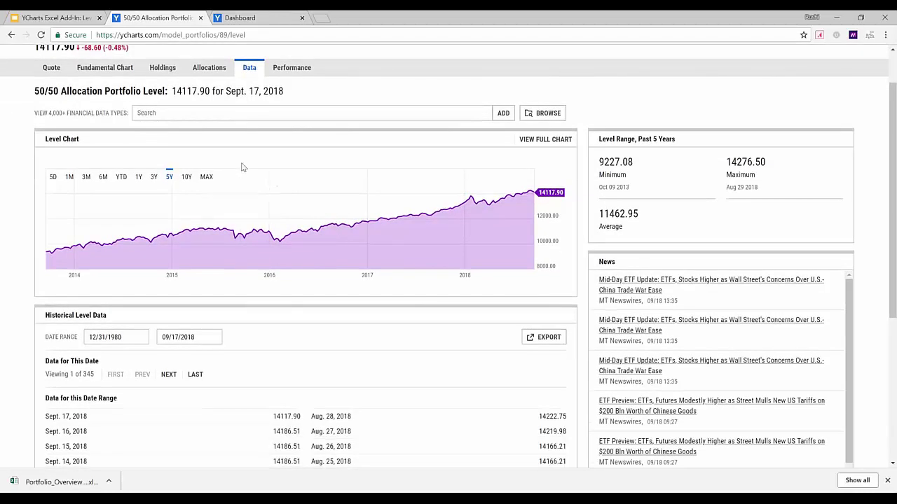
left_click(214, 114)
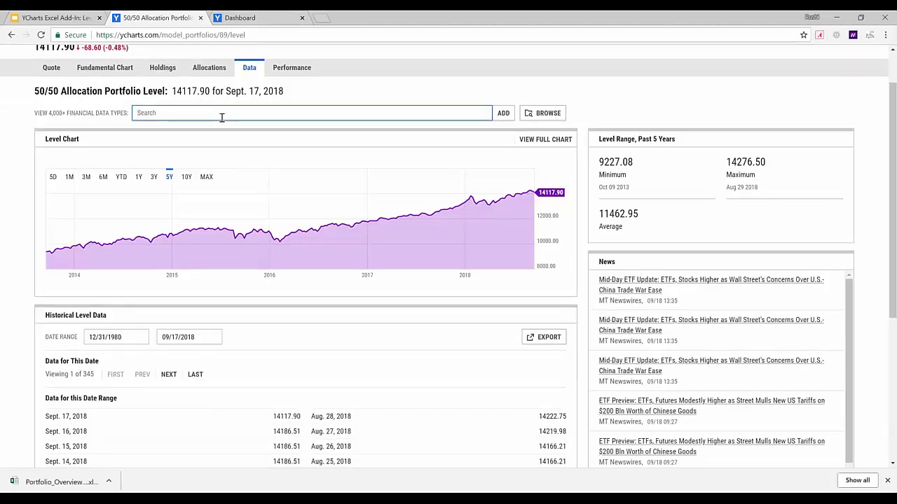
type("annualized sta")
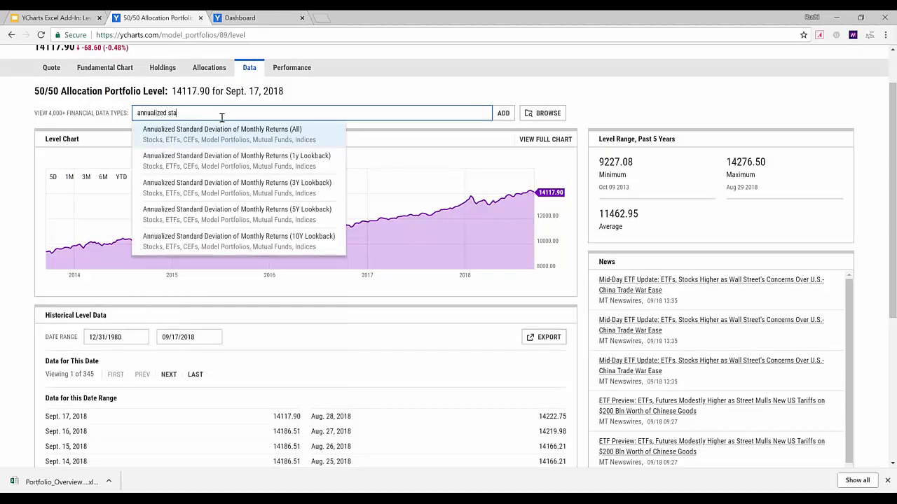
key("Down")
key("Down")
key("Down")
key("Return")
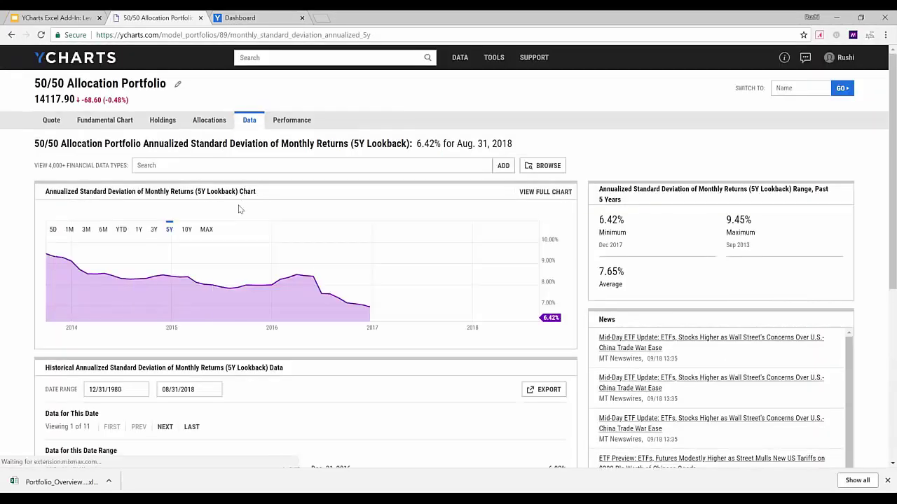
left_click(187, 229)
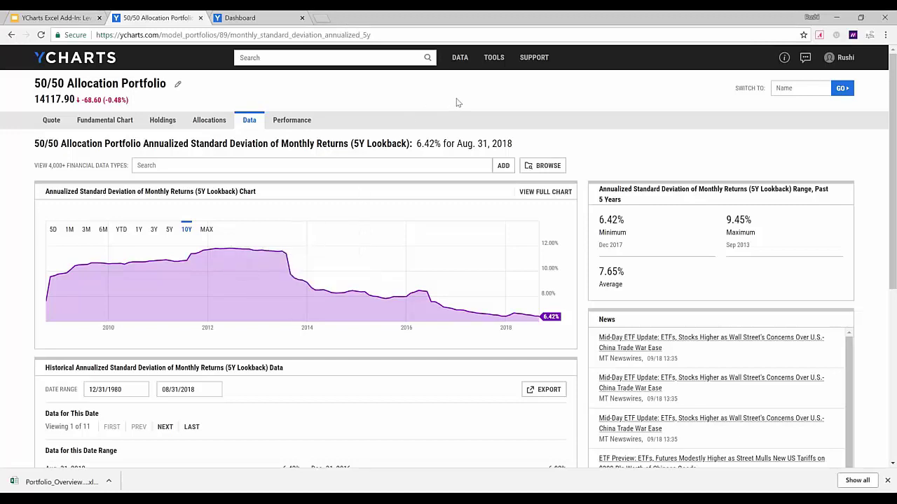
Open the YCharts Excel Add-In download and access page.
left_click(494, 58)
left_click(503, 206)
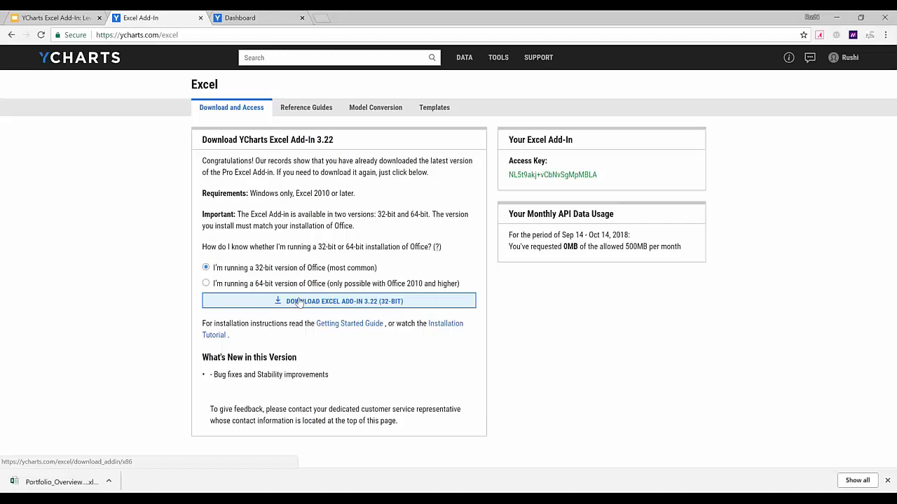
Switch to the Excel Add-In Webinar Side By Side workbook in Excel and display the YCharts add-in commands.
mouse_move(386, 490)
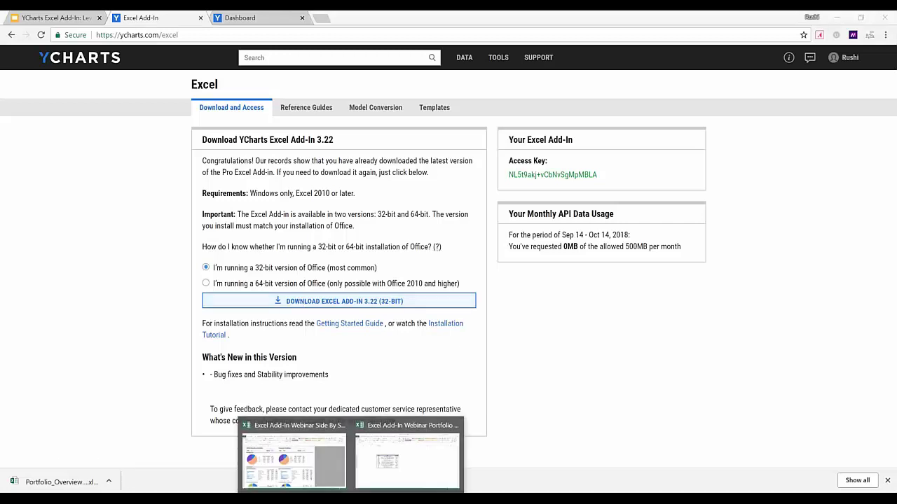
left_click(294, 456)
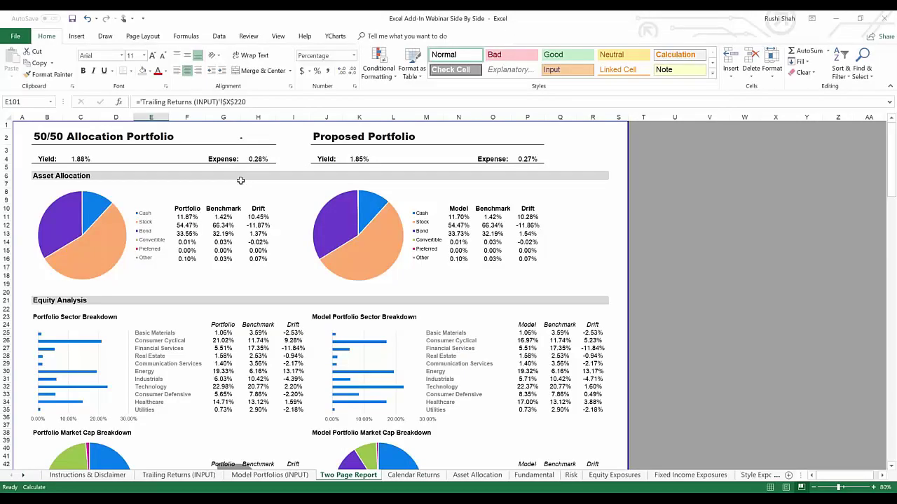
left_click(335, 35)
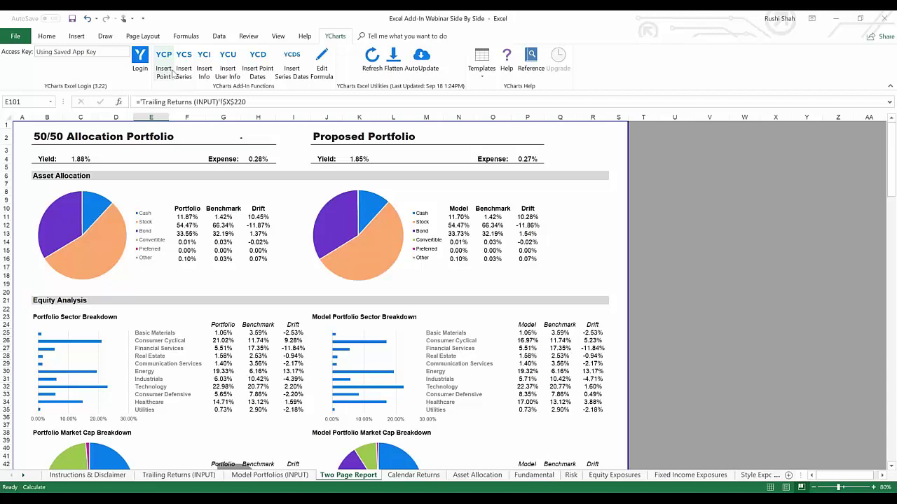
Switch back to the Excel Add-In window in Chrome and open the YCharts Dashboard.
mouse_move(270, 499)
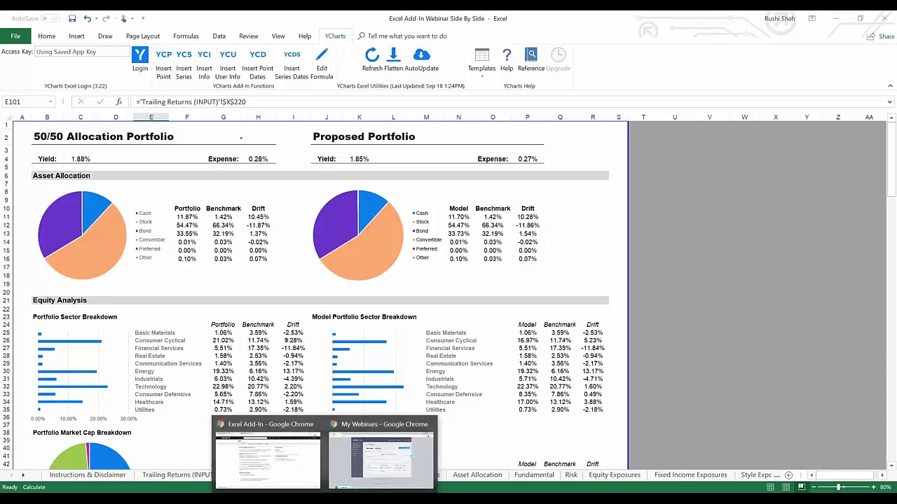
left_click(280, 459)
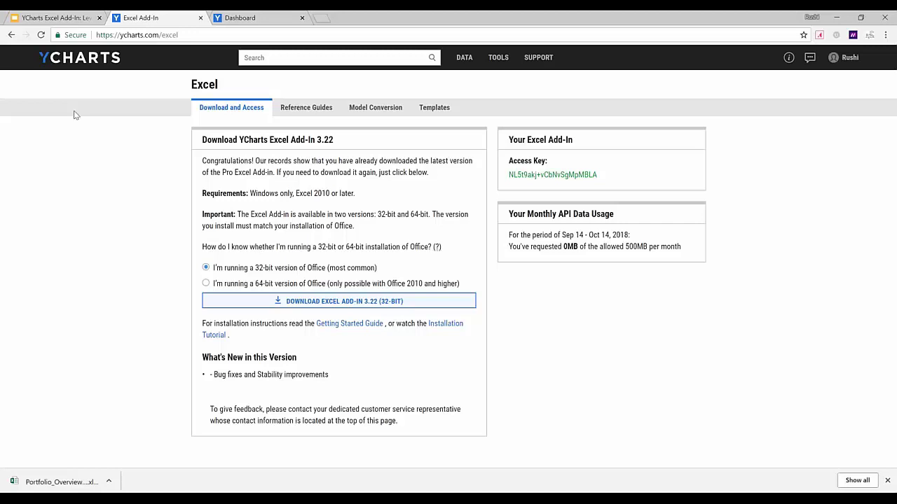
left_click(93, 59)
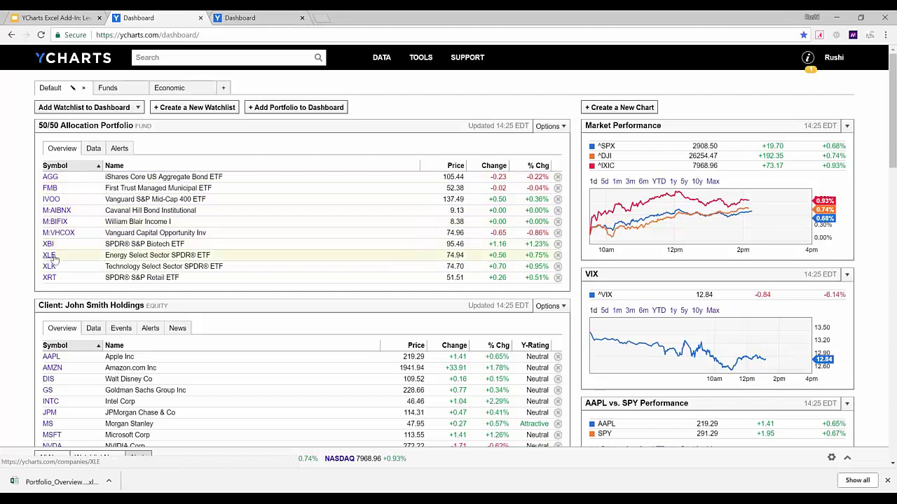
Review the available options for the 50/50 Allocation Portfolio watchlist, including its View In destinations, and dismiss them.
left_click(553, 128)
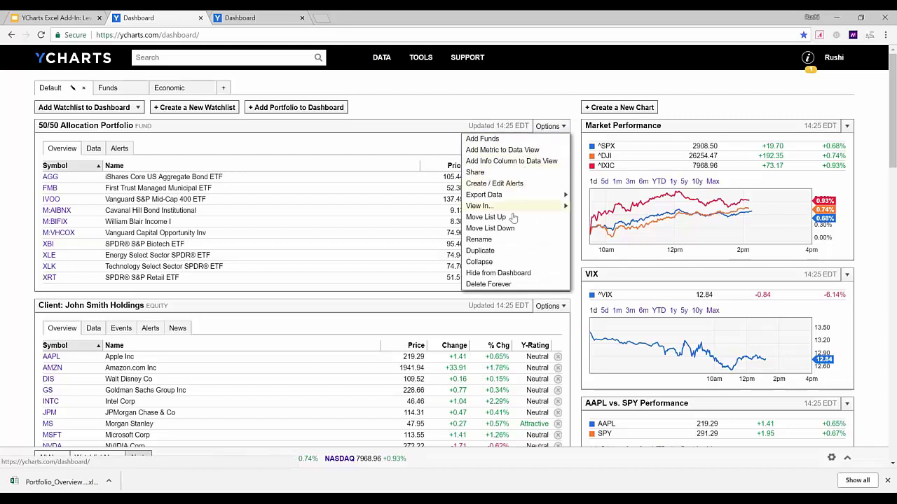
mouse_move(510, 208)
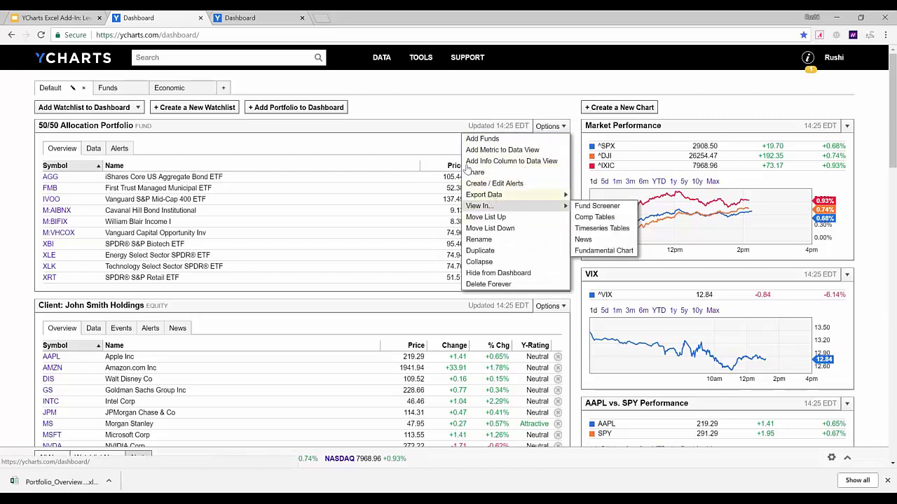
left_click(431, 117)
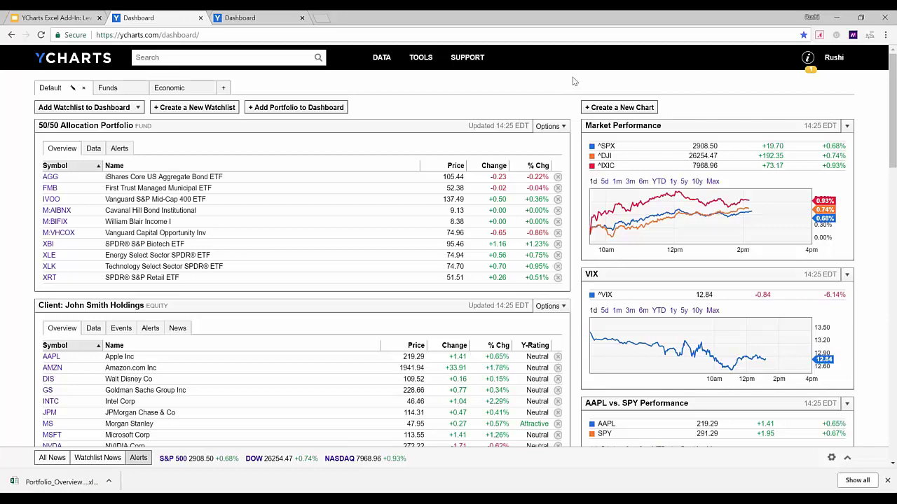
left_click(886, 37)
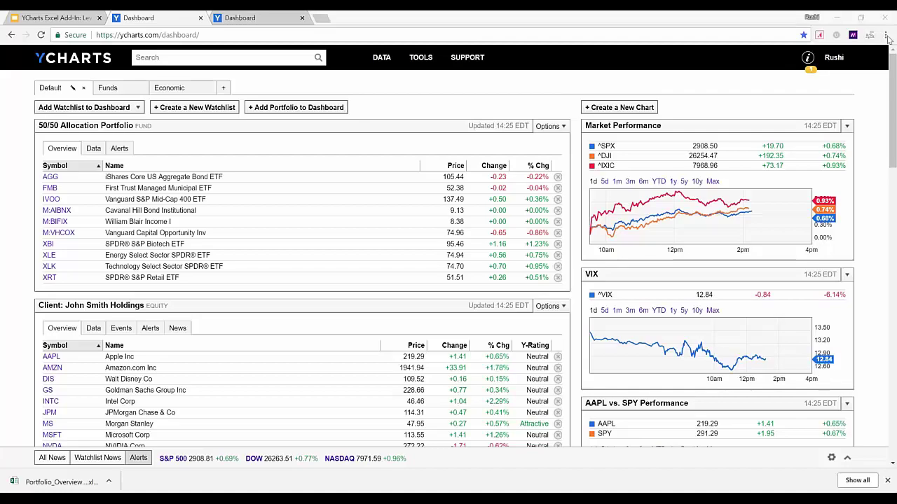